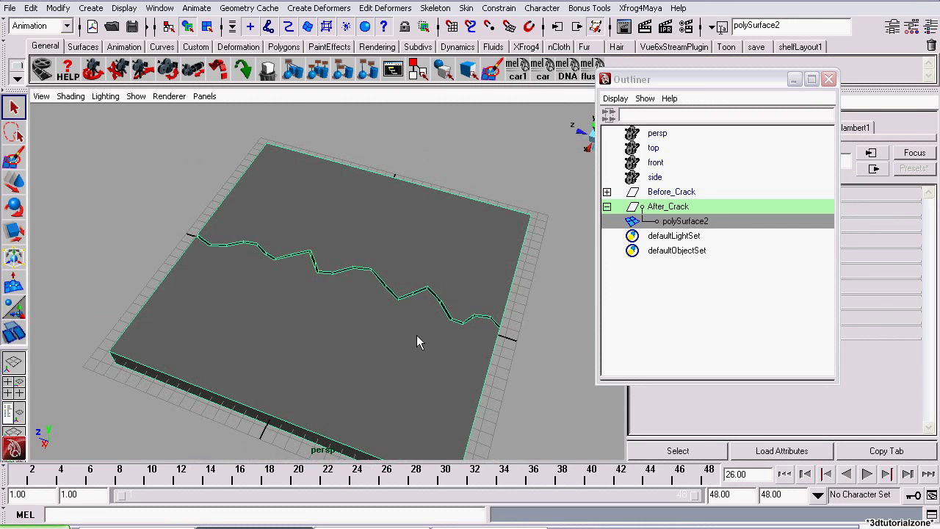
- Switch to the Polygons menu set and separate the cracked polySurface2 slab into its individual mesh pieces
left_click_drag(416, 342, 340, 280, "alt")
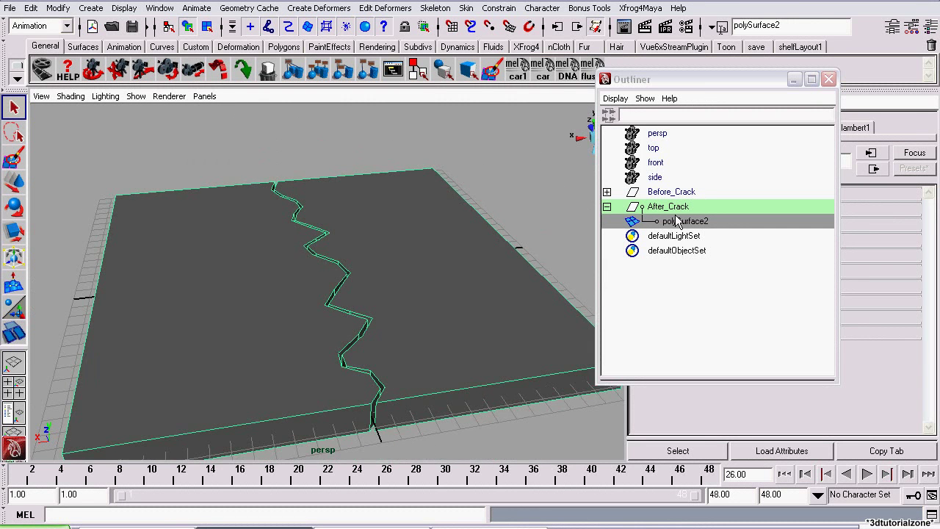
left_click_drag(379, 239, 387, 215, "alt")
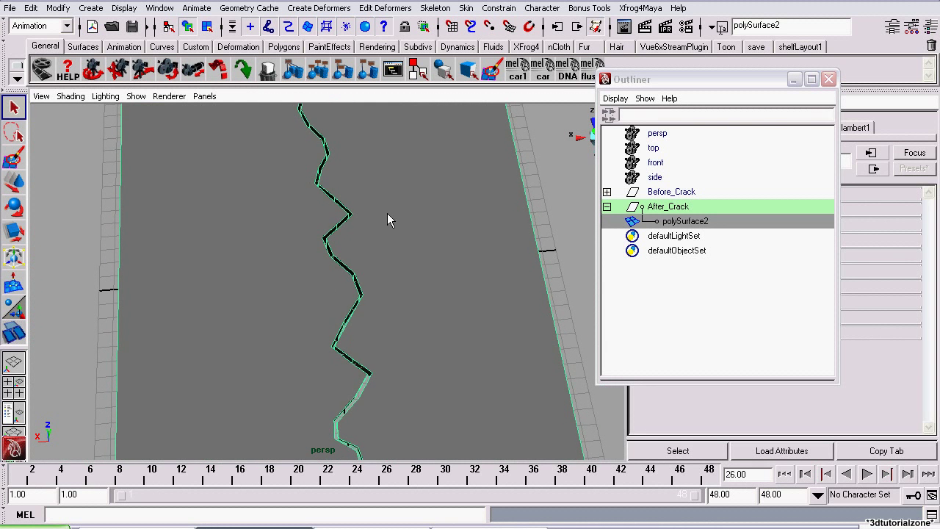
key("f")
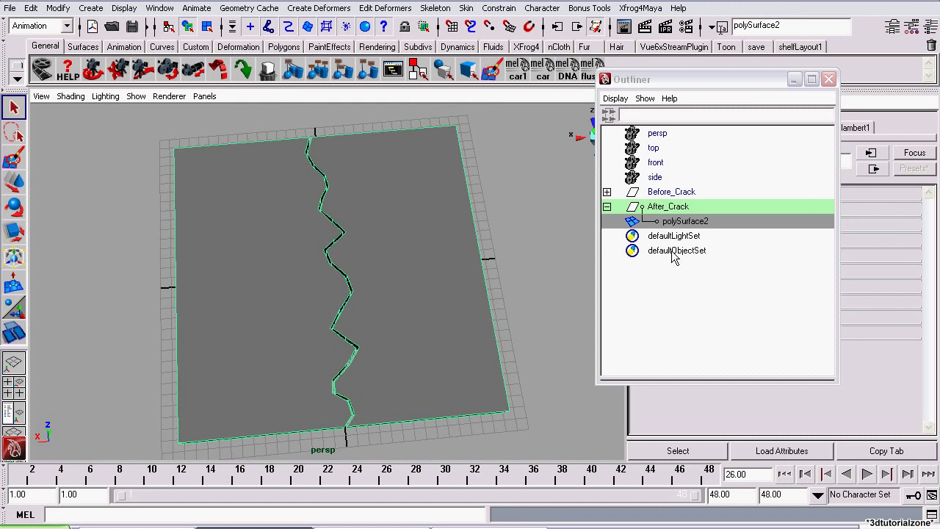
left_click(41, 26)
left_click(29, 49)
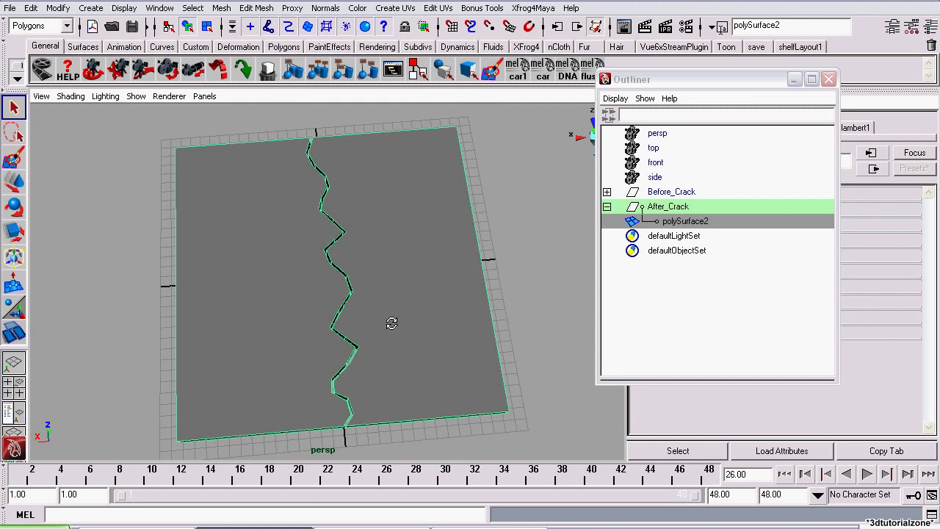
left_click_drag(390, 321, 377, 283, "alt")
left_click(221, 8)
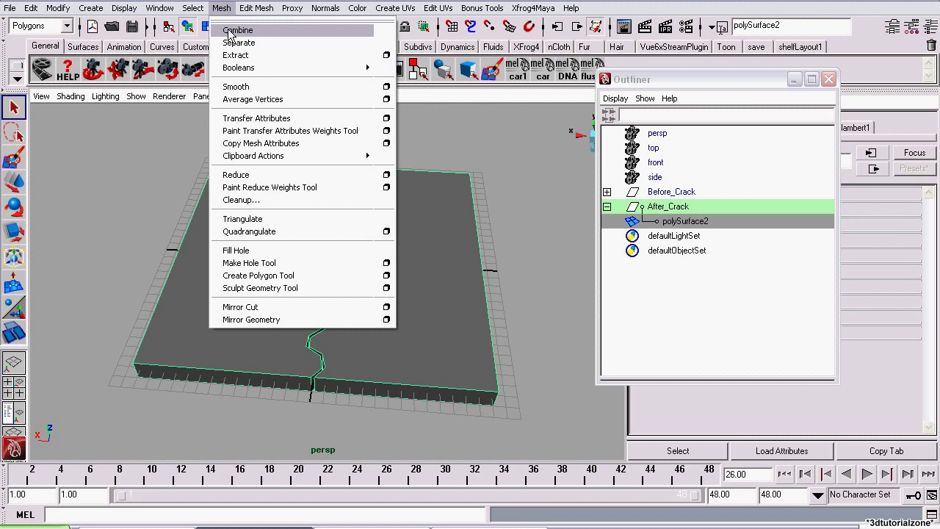
left_click(263, 43)
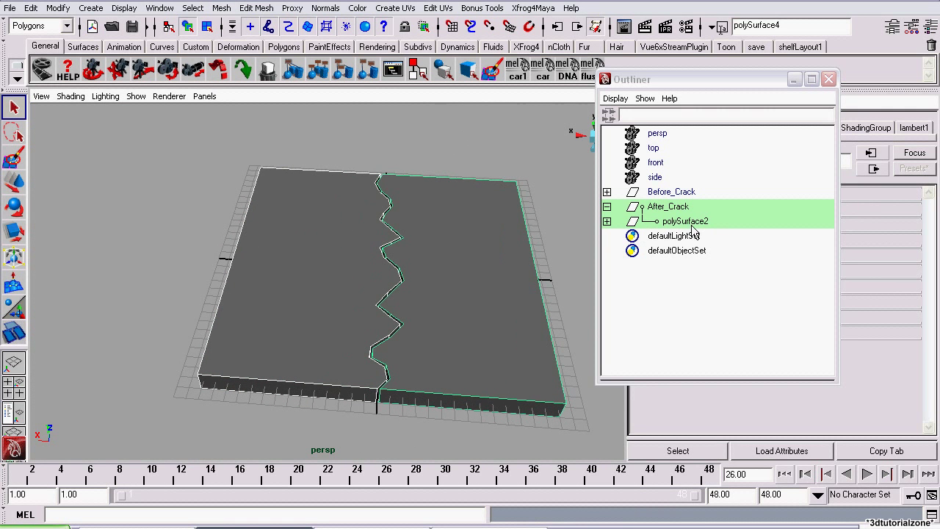
- Ungroup polySurface2 inside After_Crack and delete the construction history of the separated pieces
left_click(702, 225)
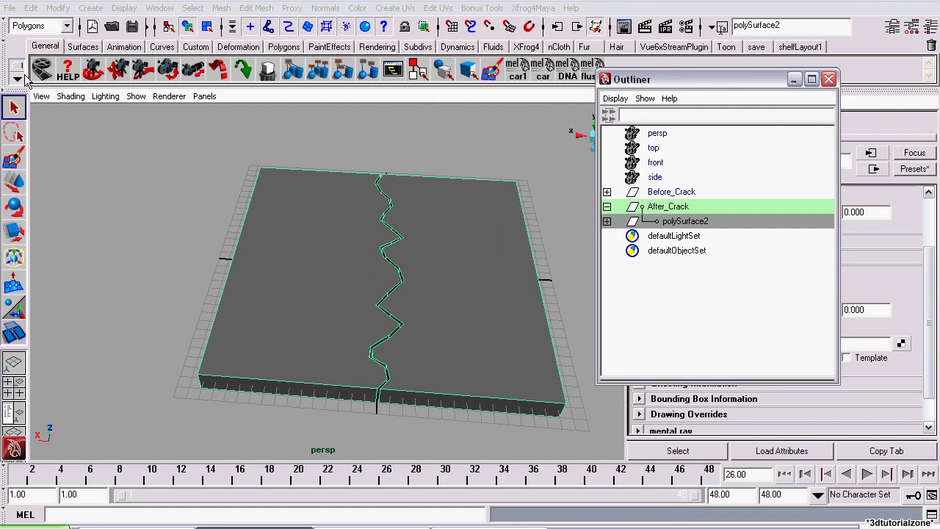
left_click(315, 73)
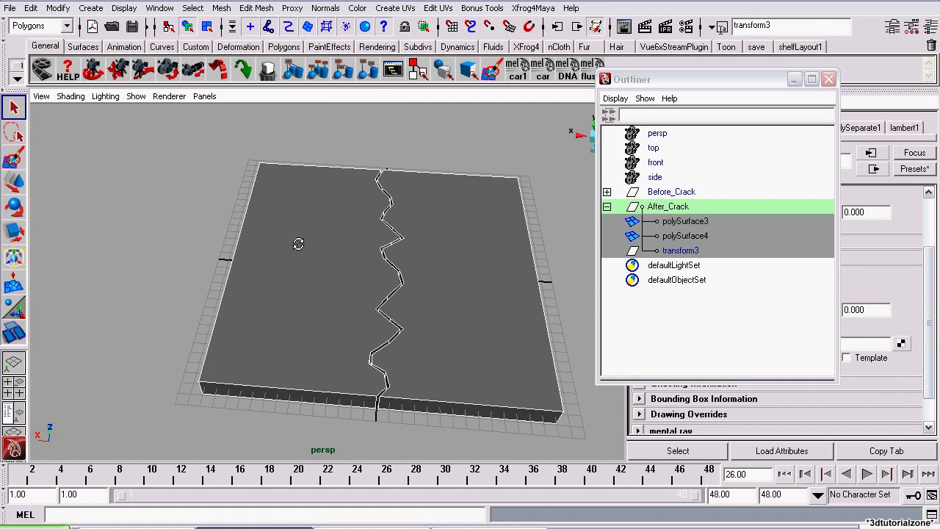
left_click_drag(298, 243, 389, 243, "alt")
middle_click_drag(352, 314, 341, 343, "alt")
scroll(341, 343, "up", 3)
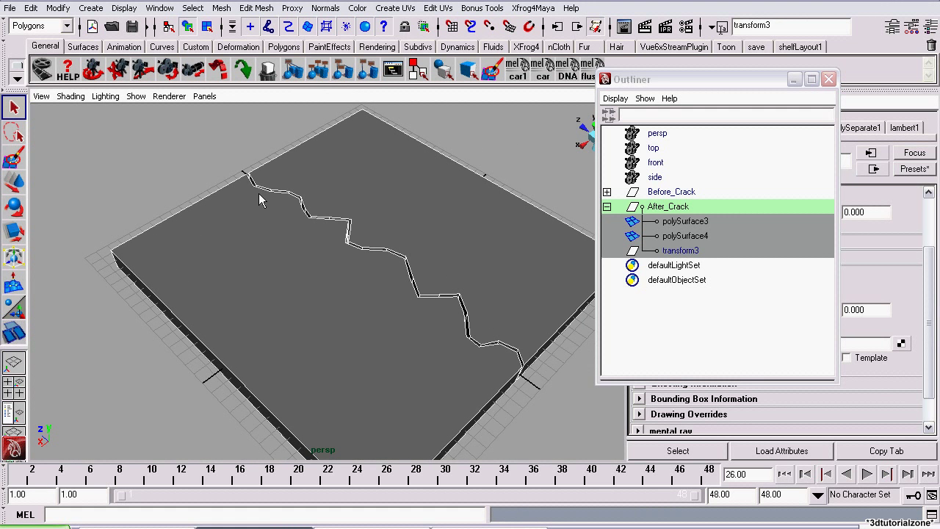
left_click(33, 8)
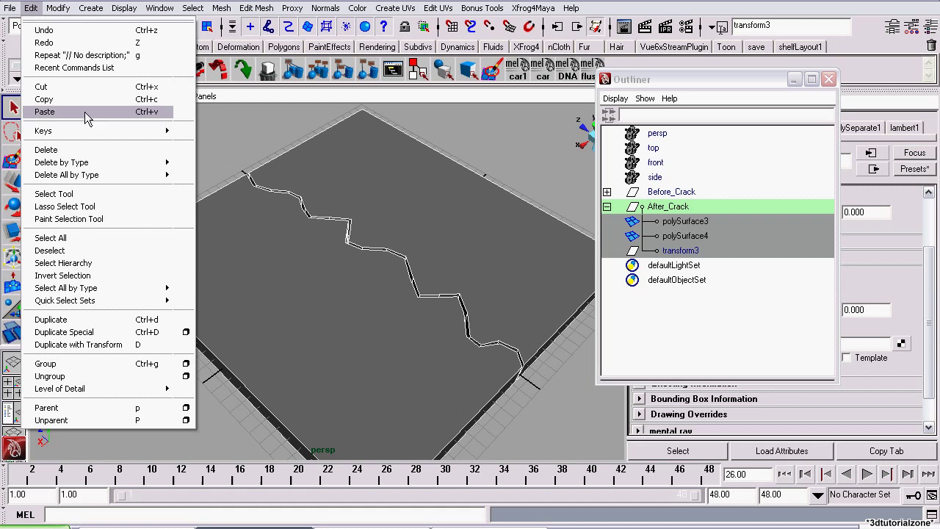
mouse_move(99, 180)
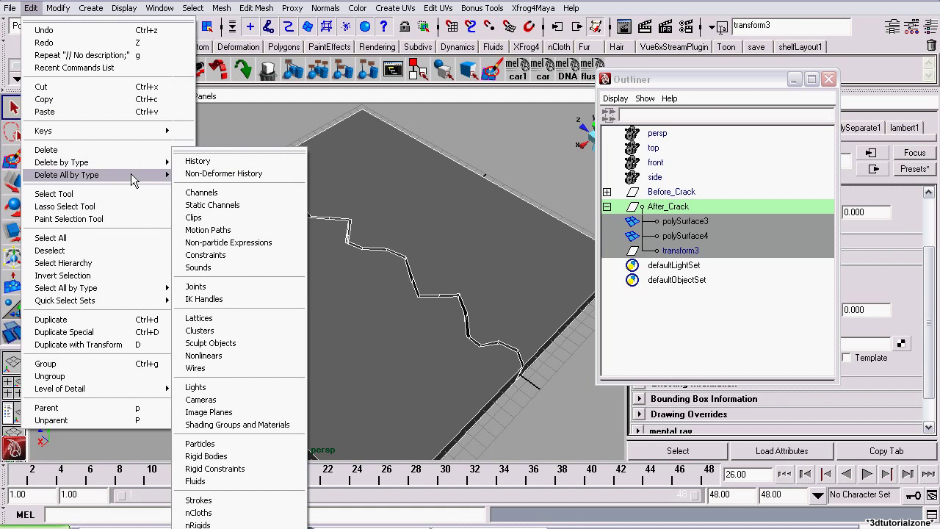
mouse_move(131, 168)
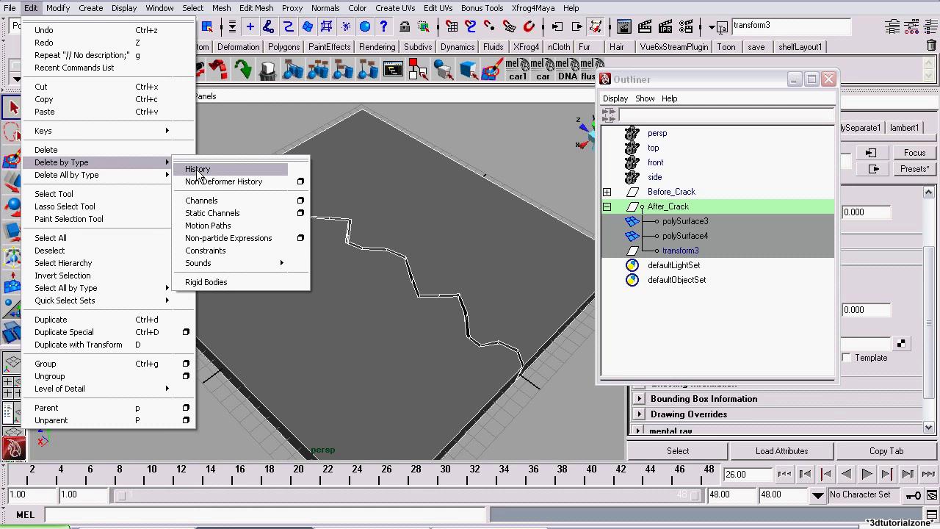
left_click(199, 169)
- Select each slab half in turn and examine from several angles whether the two pieces are independent
left_click_drag(461, 330, 416, 275, "alt")
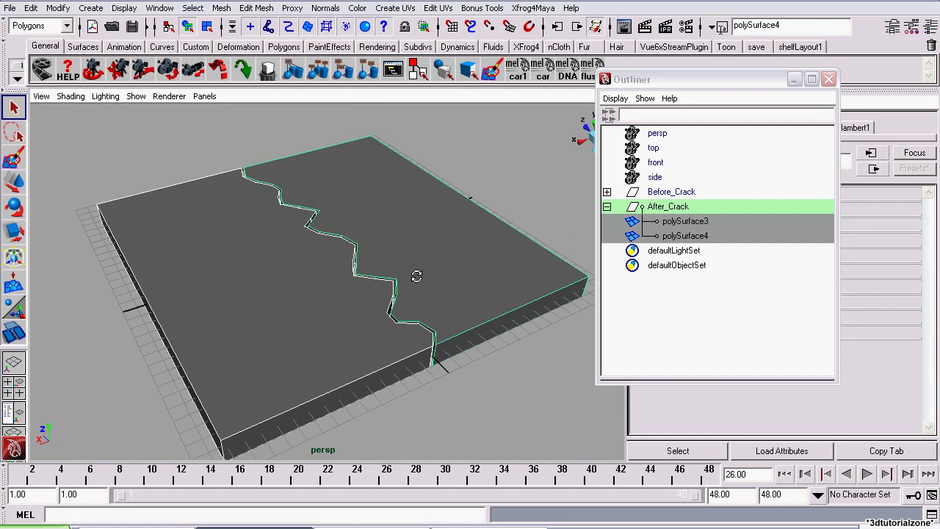
left_click(244, 272)
left_click_drag(244, 271, 439, 261, "alt")
left_click(436, 261)
left_click(269, 245)
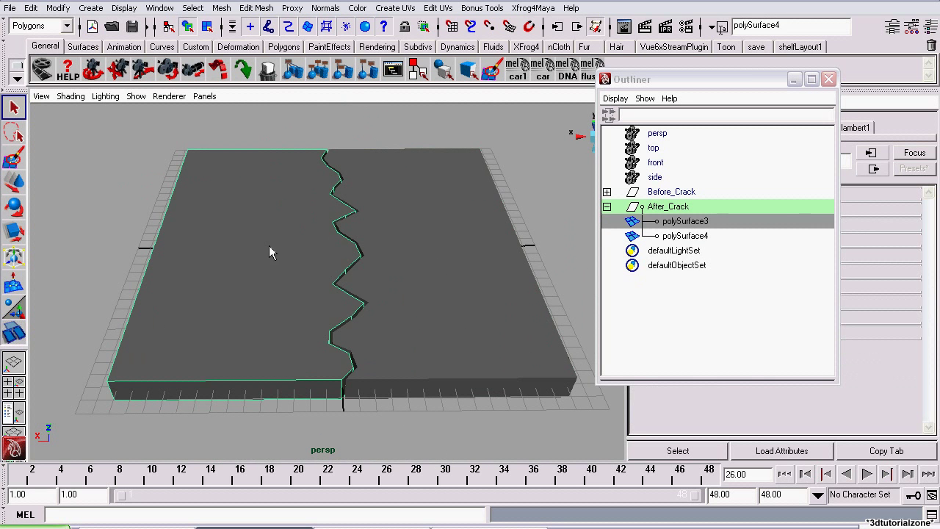
key("alt+v")
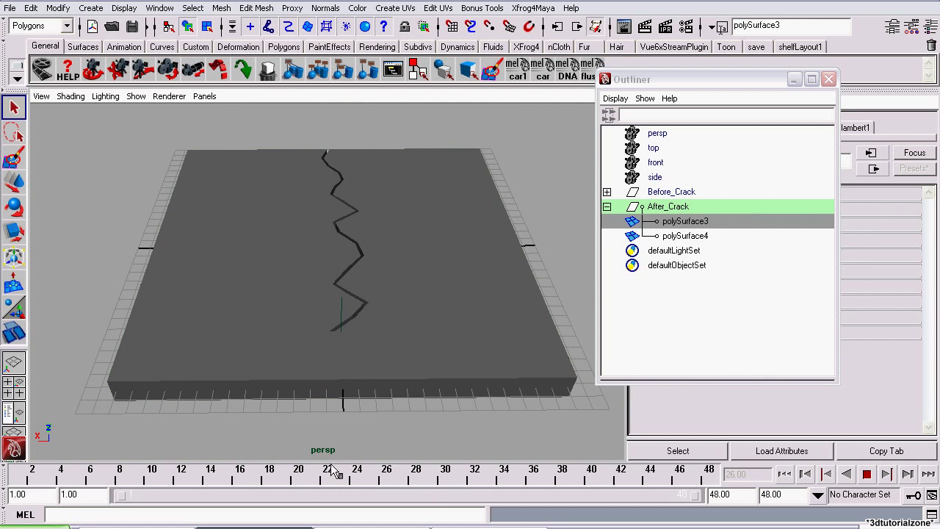
left_click(399, 472)
scroll(351, 309, "up", 5)
scroll(327, 292, "down", 8)
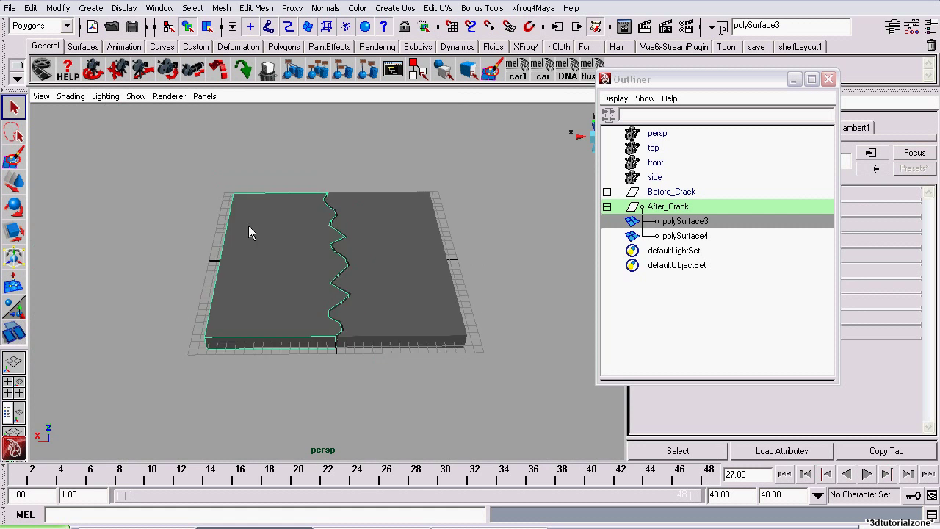
left_click_drag(248, 233, 303, 221, "alt")
left_click(382, 238)
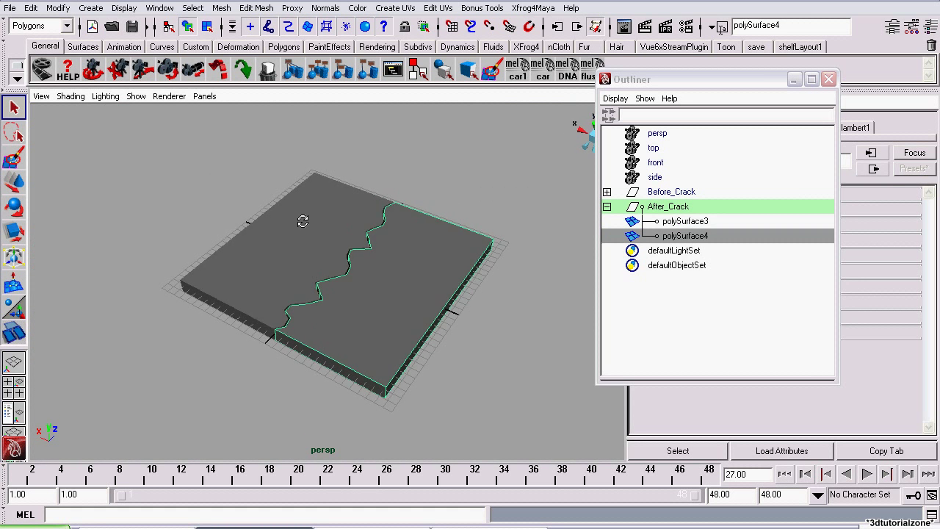
- Move the Outliner clear of the viewport and examine the jagged crack between the two halves up close
left_click_drag(644, 80, 701, 111)
left_click_drag(308, 221, 145, 201, "alt")
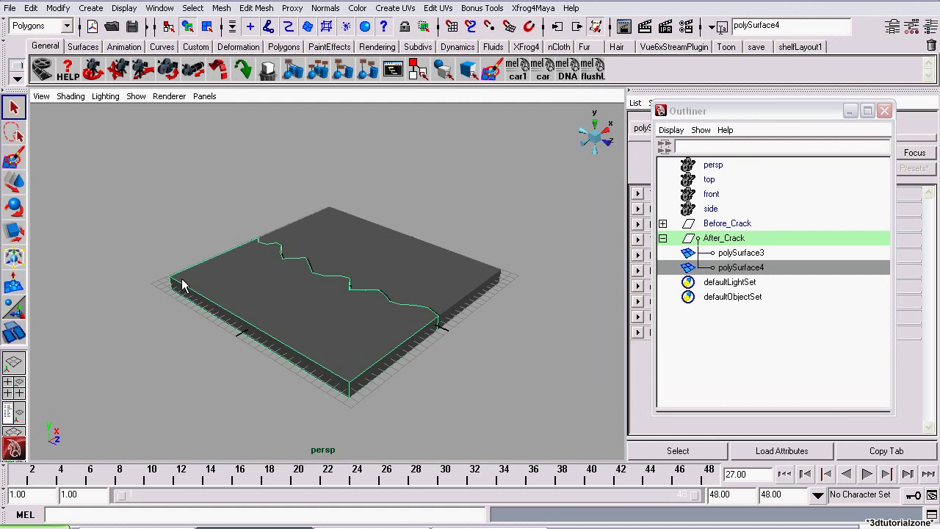
right_click_drag(184, 287, 251, 249, "alt")
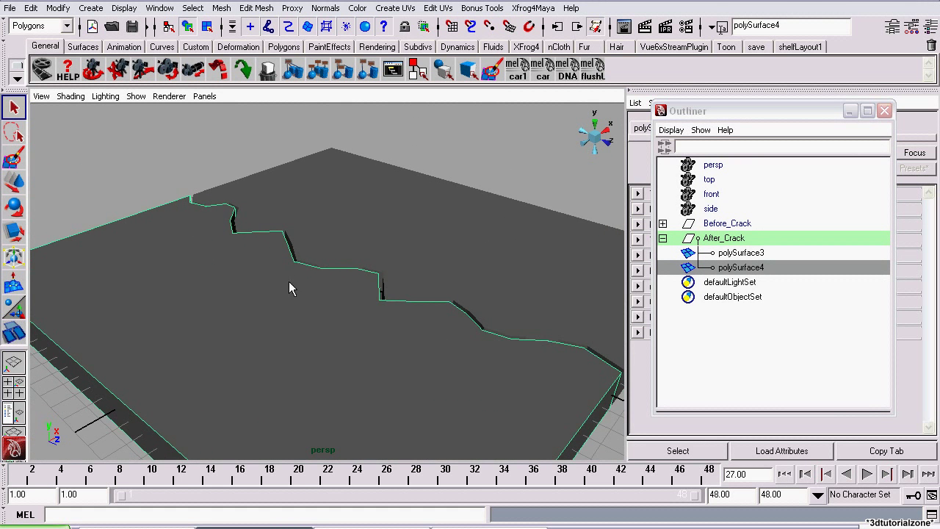
left_click_drag(290, 288, 407, 268, "alt")
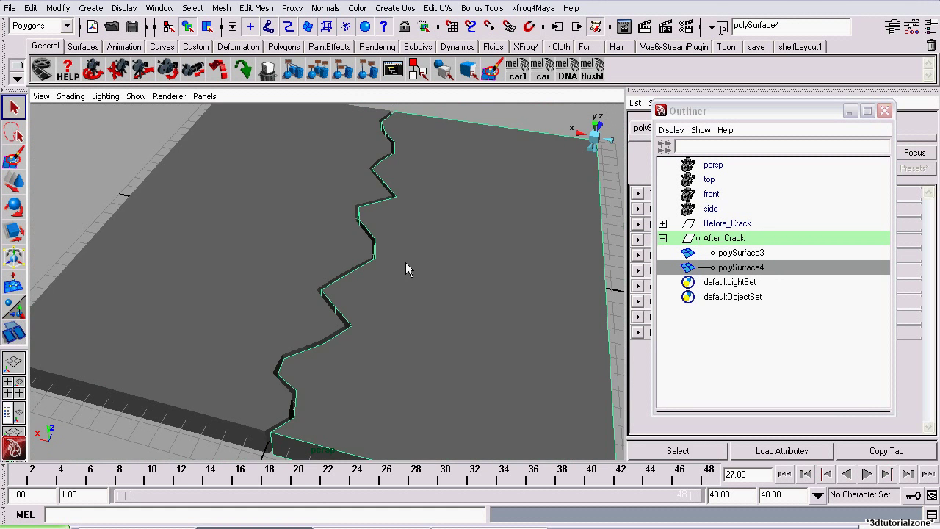
right_click_drag(406, 268, 443, 409, "alt")
left_click_drag(433, 311, 299, 236, "alt")
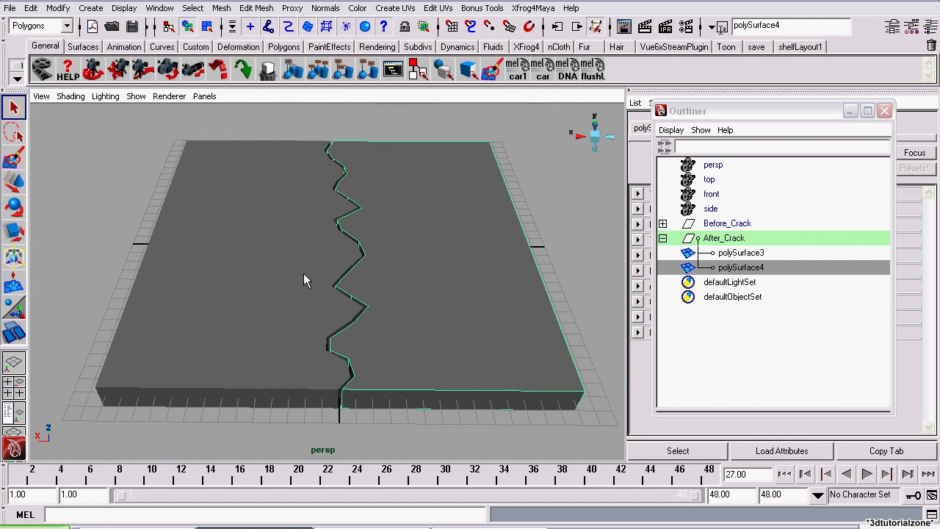
- Select both slab halves, polySurface3 and polySurface4, together
left_click(204, 194)
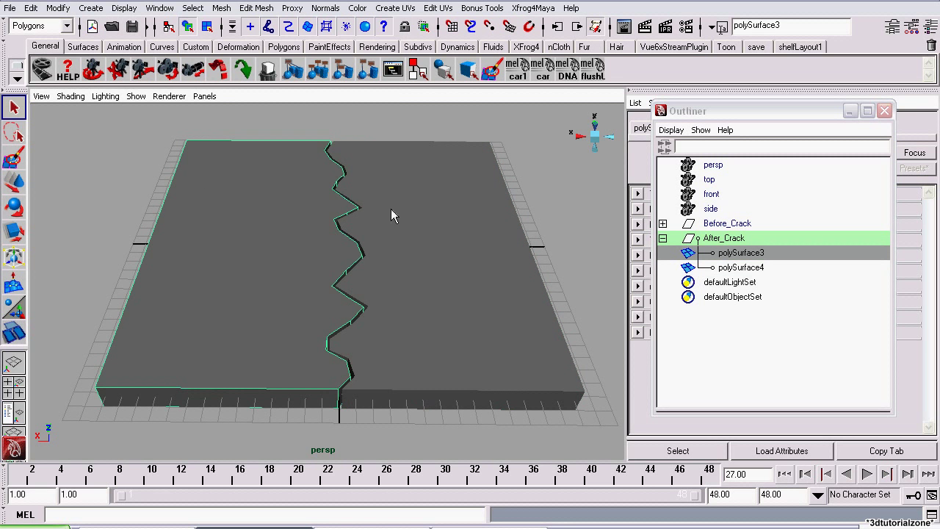
left_click(402, 185, "shift")
- Try triangulating both slab halves, examine the resulting faces, and undo the triangulation
left_click(221, 8)
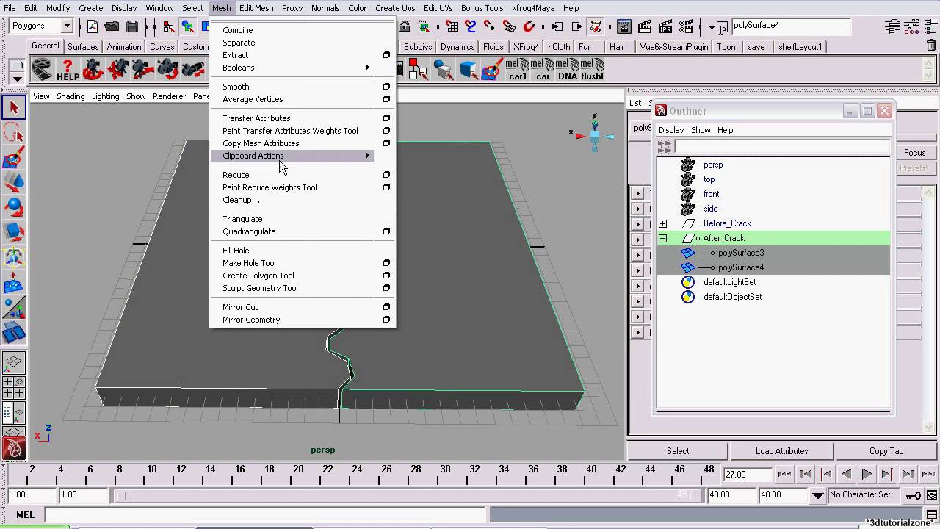
left_click(306, 218)
left_click_drag(306, 218, 283, 279, "alt")
key("f")
scroll(283, 280, "up", 4)
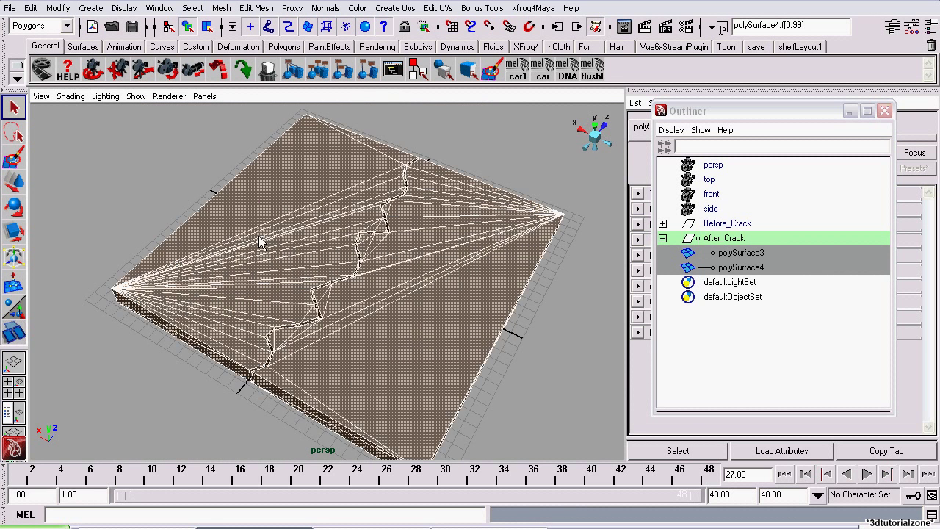
left_click_drag(227, 196, 295, 260, "alt")
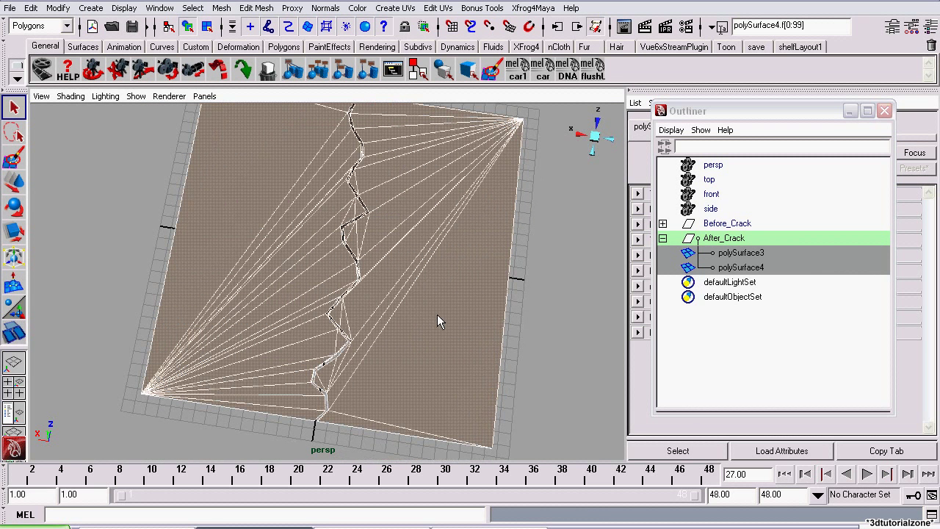
key("ctrl+z")
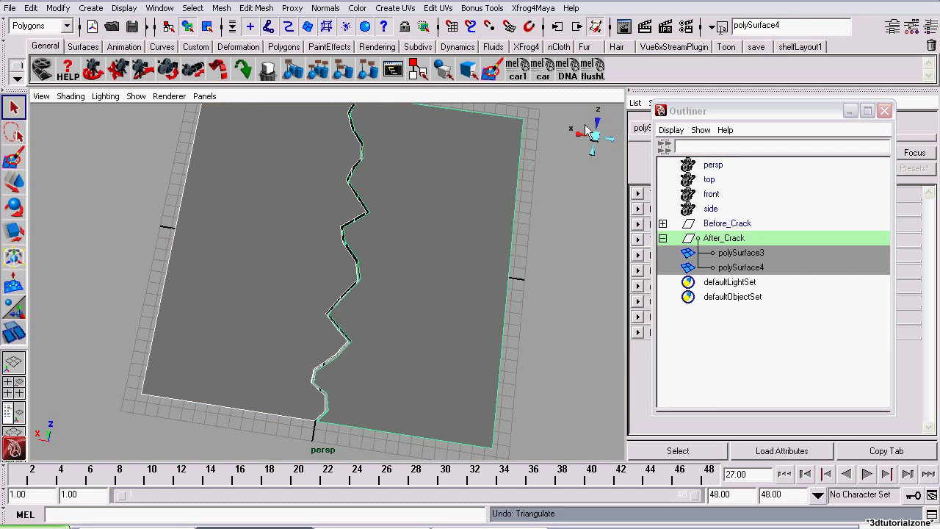
- From the top view, cut both slab halves straight across the middle, perpendicular to the crack, with the Cut Faces Tool
left_click(596, 145)
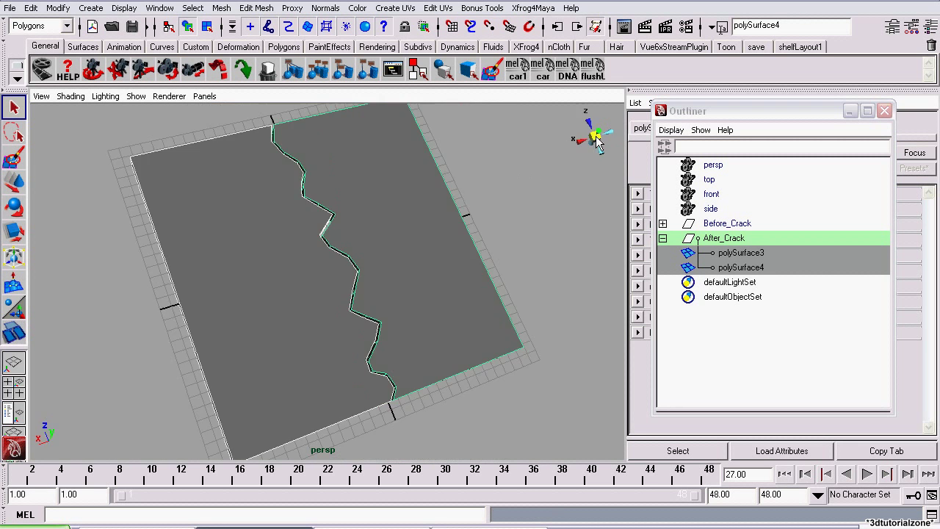
left_click(256, 8)
left_click(334, 93)
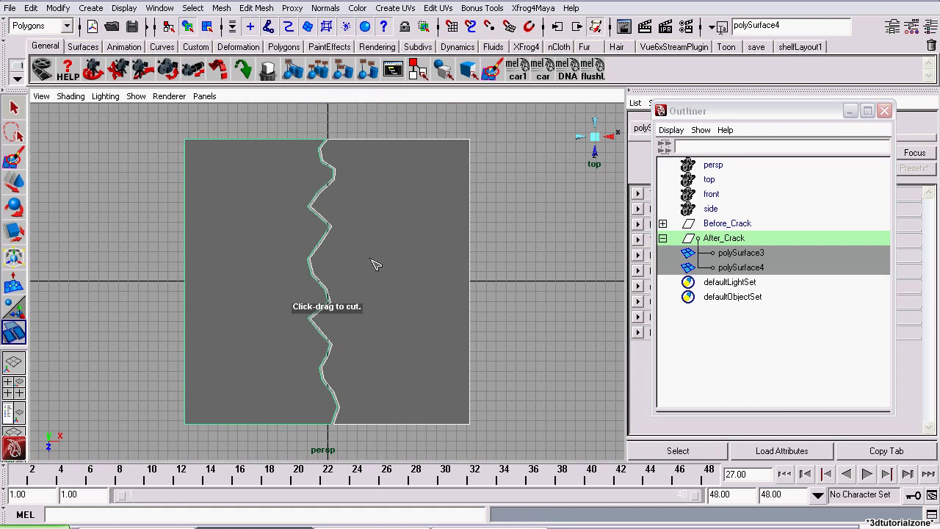
scroll(371, 283, "up", 5)
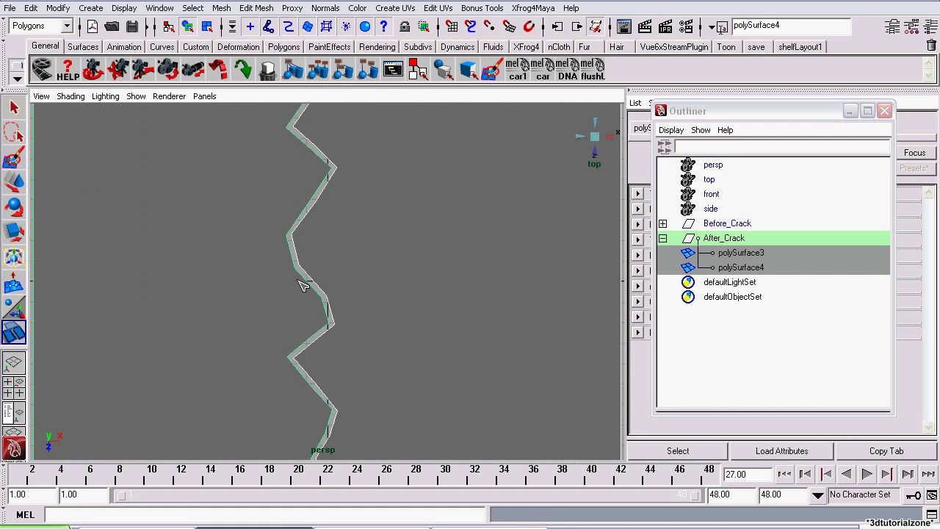
scroll(352, 288, "down", 5)
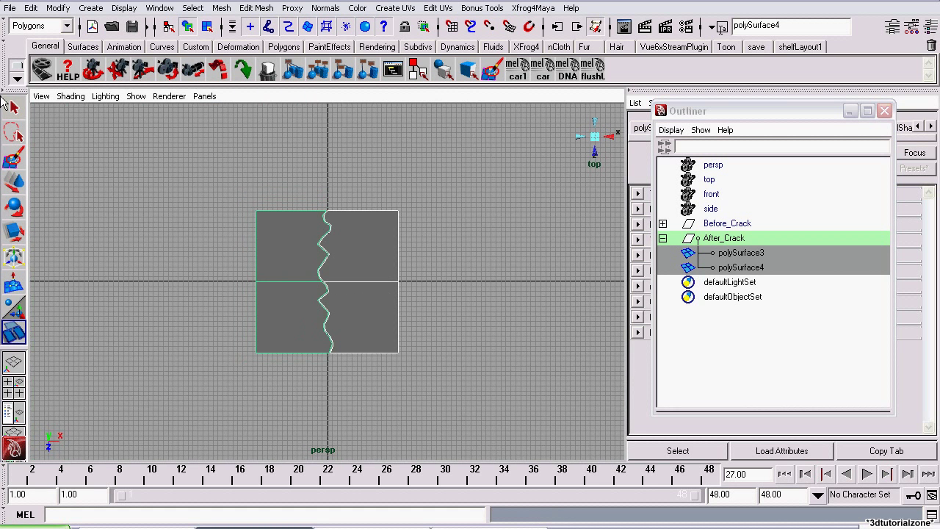
left_click(14, 107)
left_click(595, 139)
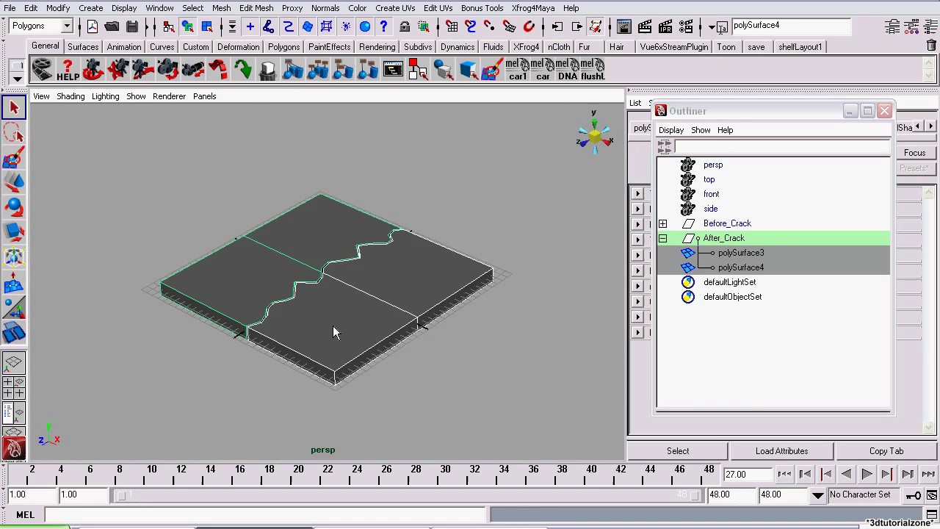
- Triangulate both cut slab halves and return them to object selection mode
left_click(221, 8)
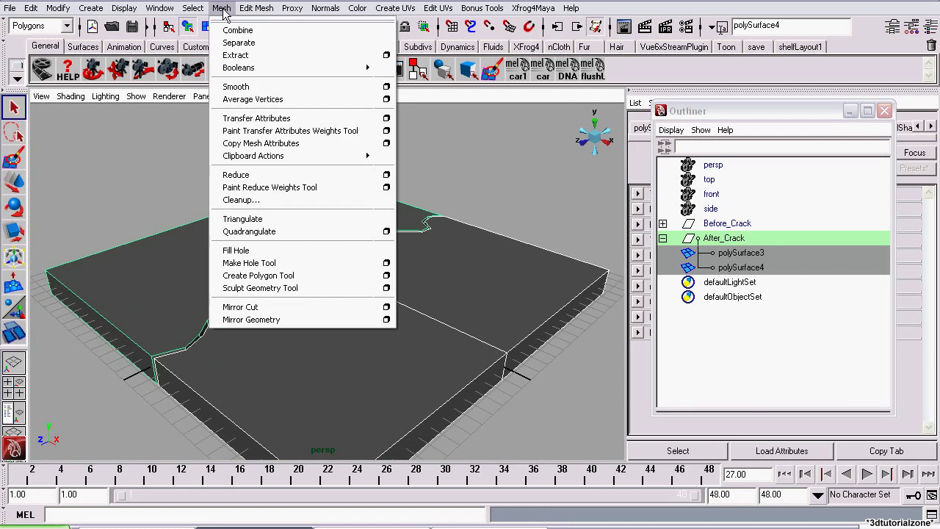
left_click(290, 225)
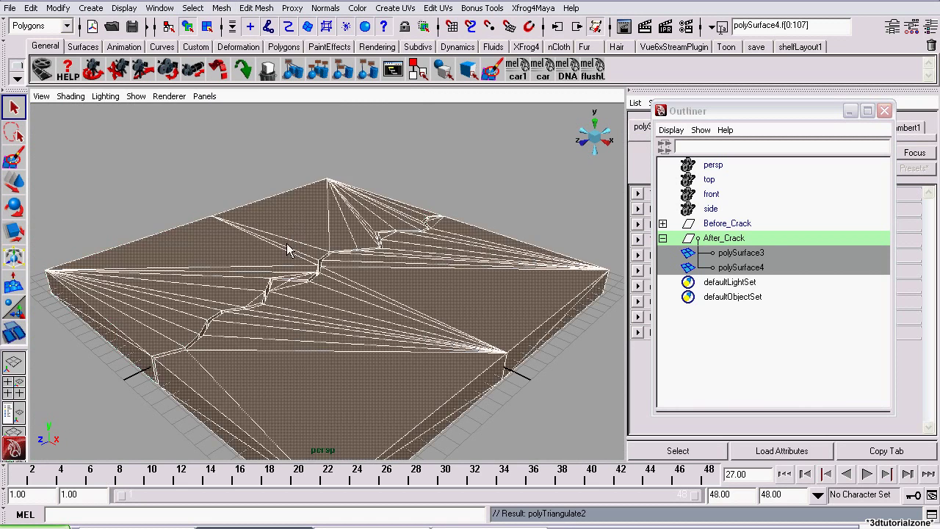
left_click_drag(288, 244, 347, 270, "alt")
mouse_move(292, 297)
left_mouse_down("alt")
mouse_move(326, 292)
mouse_move(342, 216)
mouse_move(283, 293)
left_mouse_up("alt")
right_click_drag(365, 424, 441, 329)
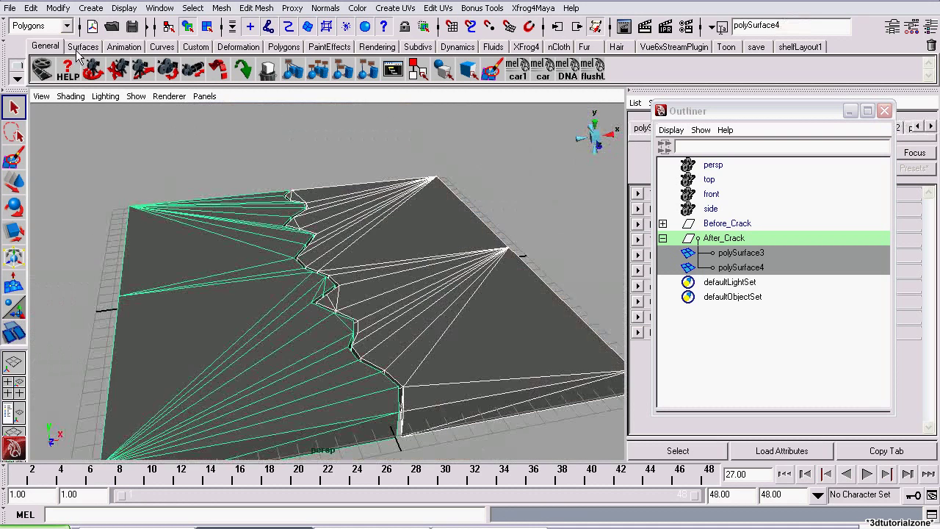
- Delete the construction history of both triangulated slab halves
left_click(31, 8)
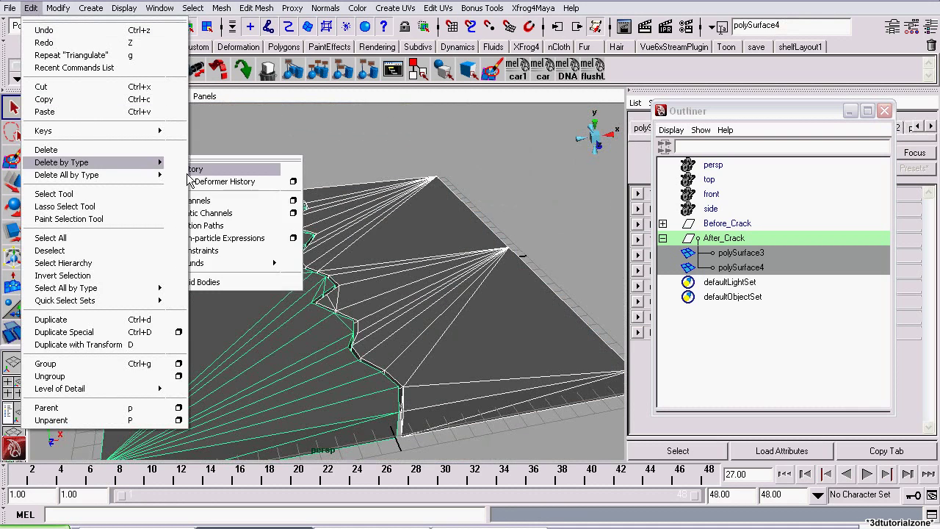
left_click(190, 169)
left_click_drag(547, 239, 543, 256, "alt")
right_click_drag(542, 255, 310, 270, "alt")
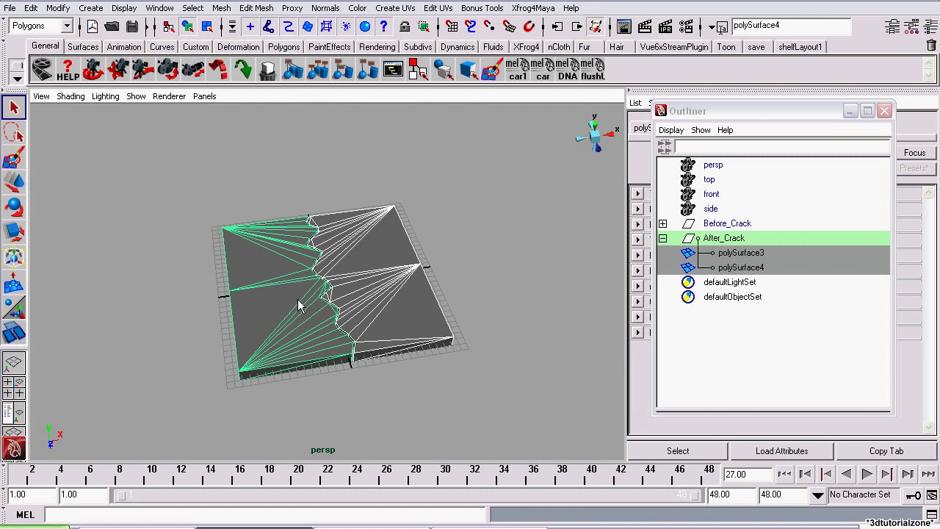
left_click_drag(299, 306, 359, 358, "alt")
left_click_drag(277, 272, 371, 337, "alt")
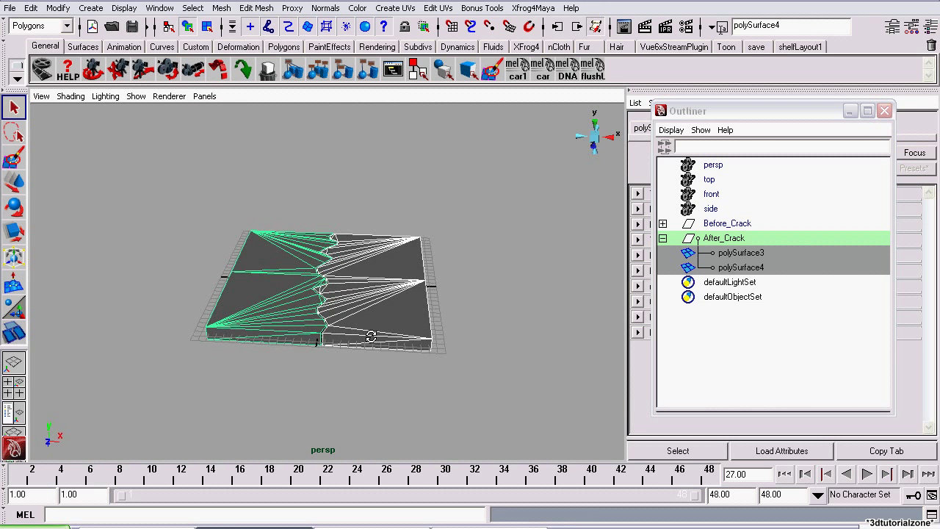
- Add a polygon cube below the slab and stretch it along Z until it extends slightly past both slab ends
left_click(612, 138)
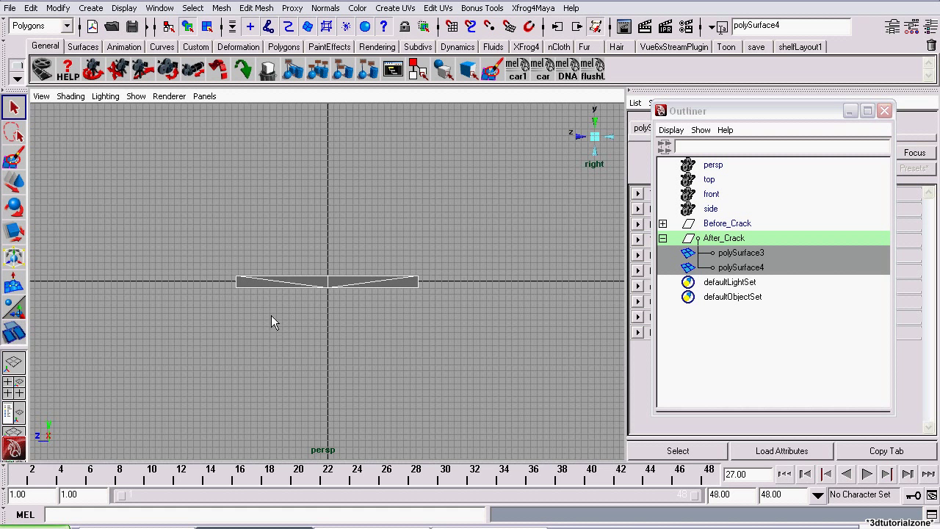
left_click(283, 46)
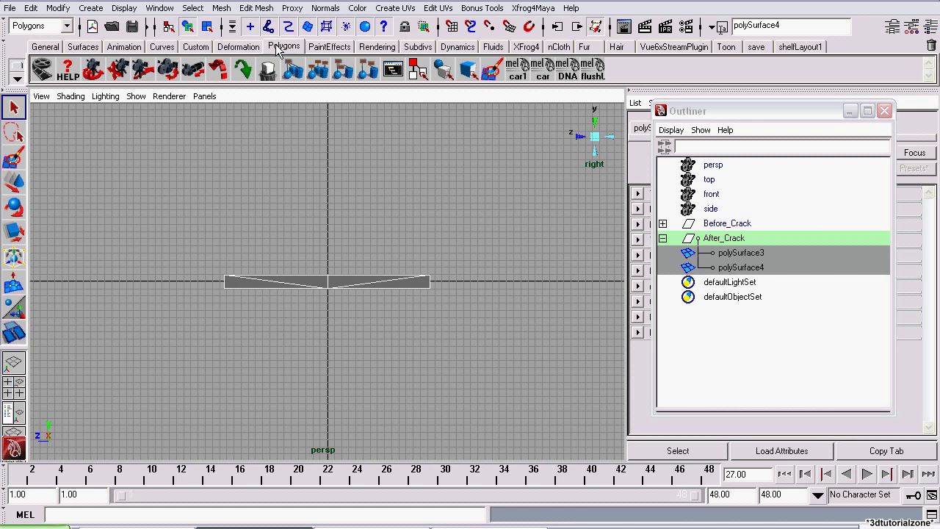
left_click(122, 70)
left_click(14, 183)
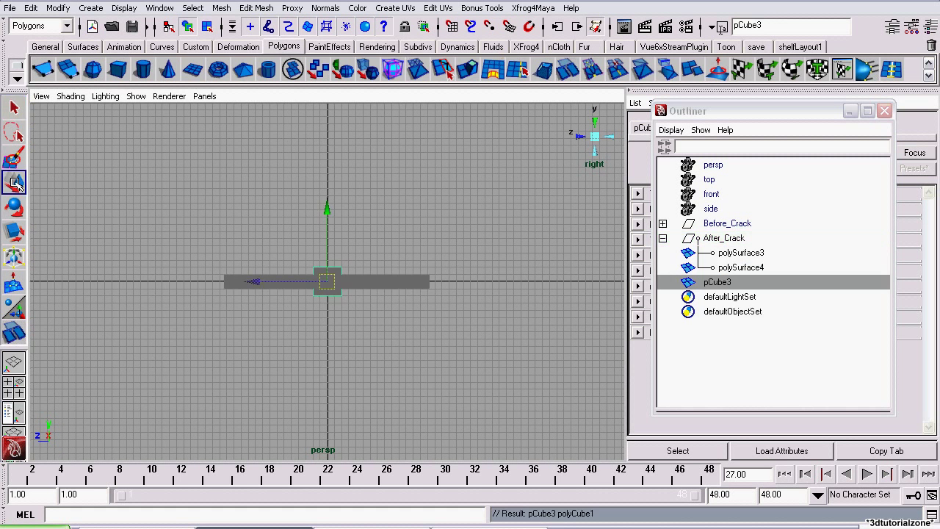
left_click(331, 222)
left_click(328, 268)
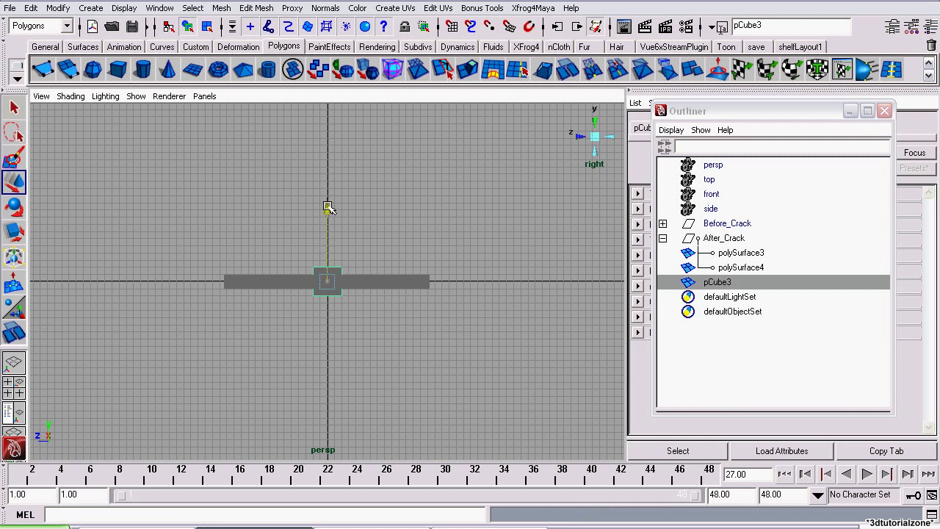
left_click_drag(329, 206, 329, 273)
left_click(13, 232)
left_click_drag(228, 350, 49, 345)
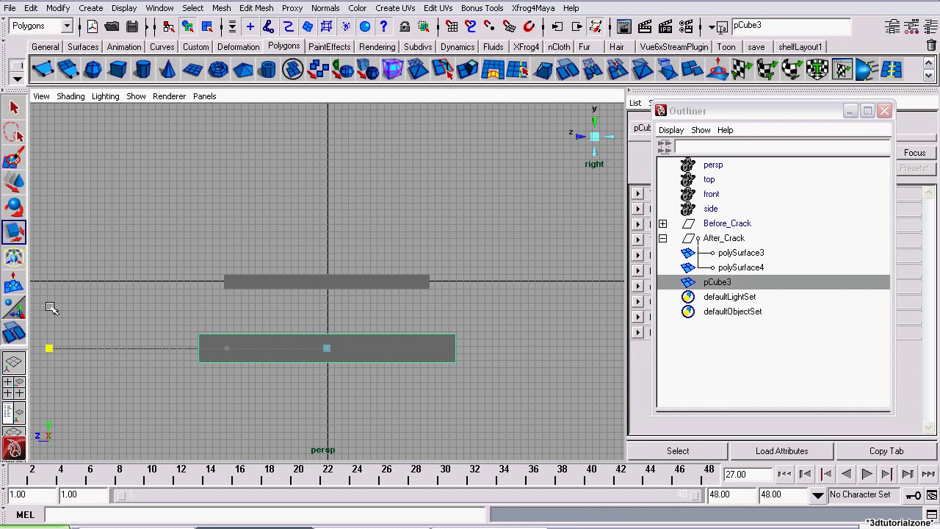
- From the front view, scale the cube's upper vertices inward along X to taper it into a wedge
left_click(580, 136)
right_click_drag(325, 264, 276, 250)
left_click_drag(263, 239, 394, 278)
left_click_drag(224, 264, 301, 262)
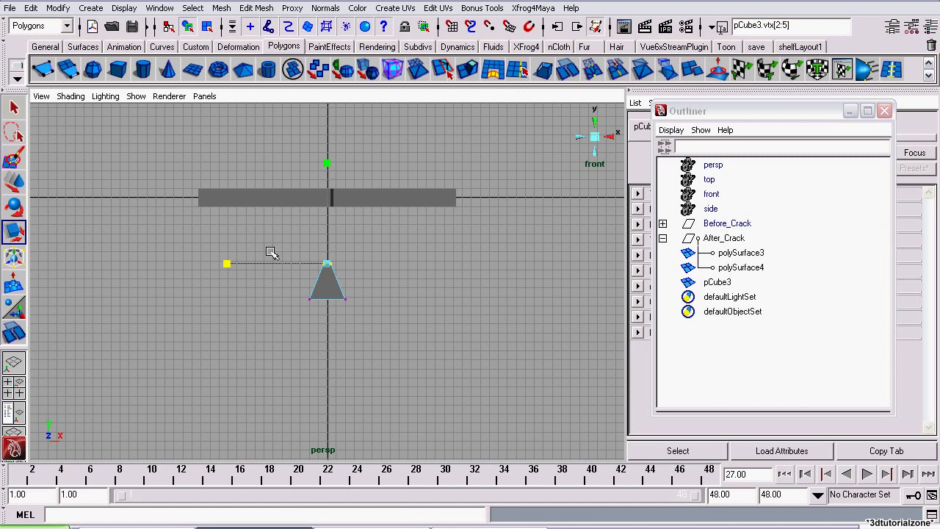
left_click(13, 181)
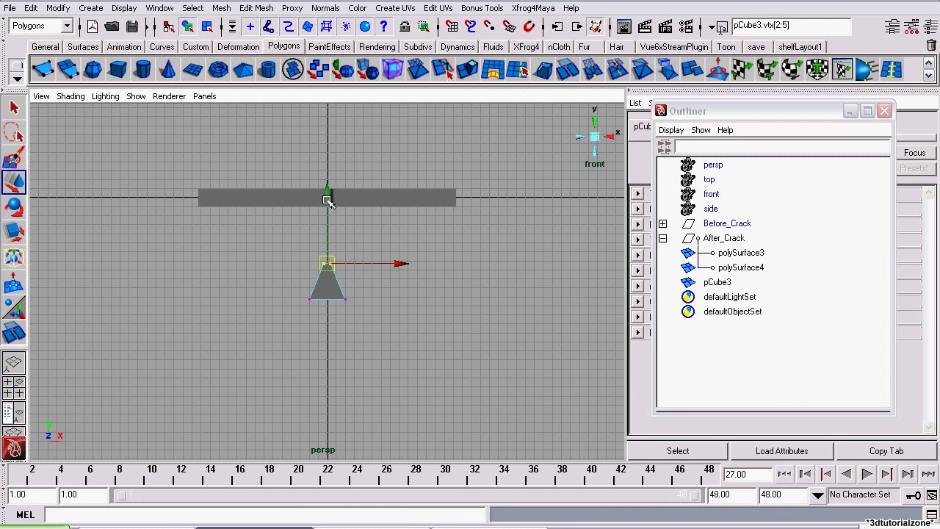
left_click_drag(325, 157, 316, 247)
left_click(332, 276)
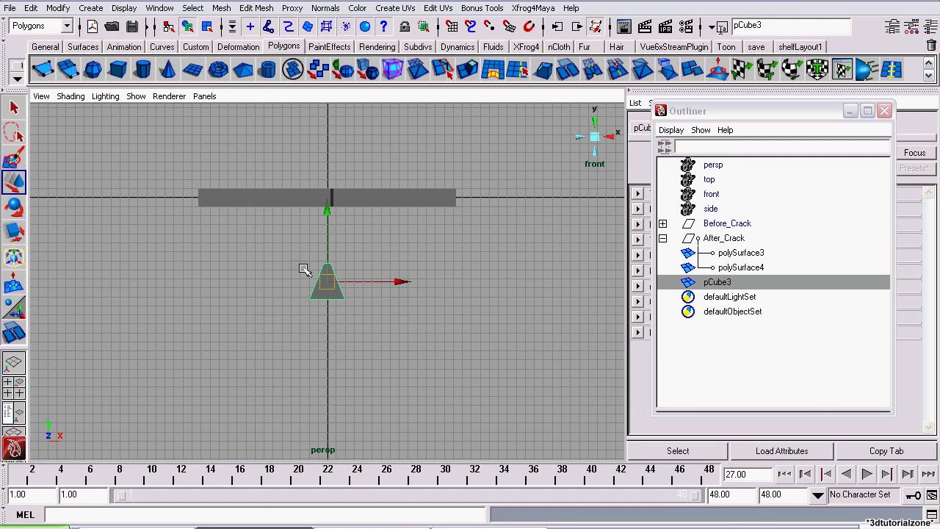
- Raise the wedge's upper vertices until its narrow ridge sits just beneath the slab
right_click_drag(304, 269, 276, 261)
left_click_drag(293, 245, 365, 277)
left_click_drag(329, 193, 325, 151)
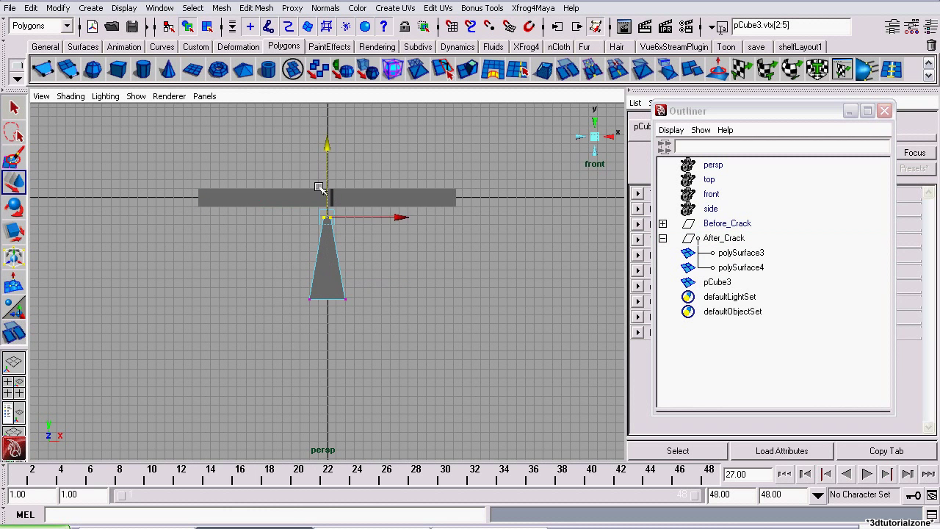
- Lower the wedge's bottom vertices and widen them along X to about the slab's width, then return to object mode
left_click_drag(291, 282, 429, 358)
left_click_drag(328, 227, 328, 294)
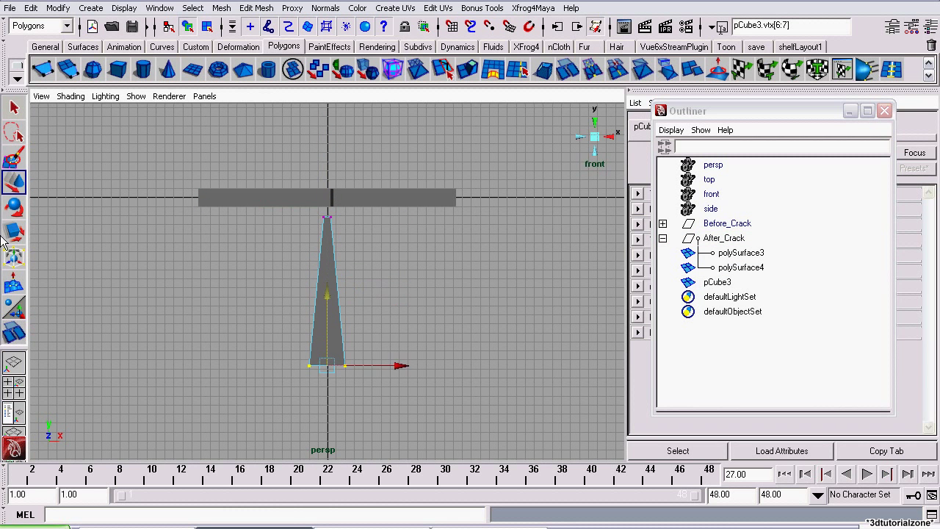
key("r")
left_click_drag(227, 367, 108, 374)
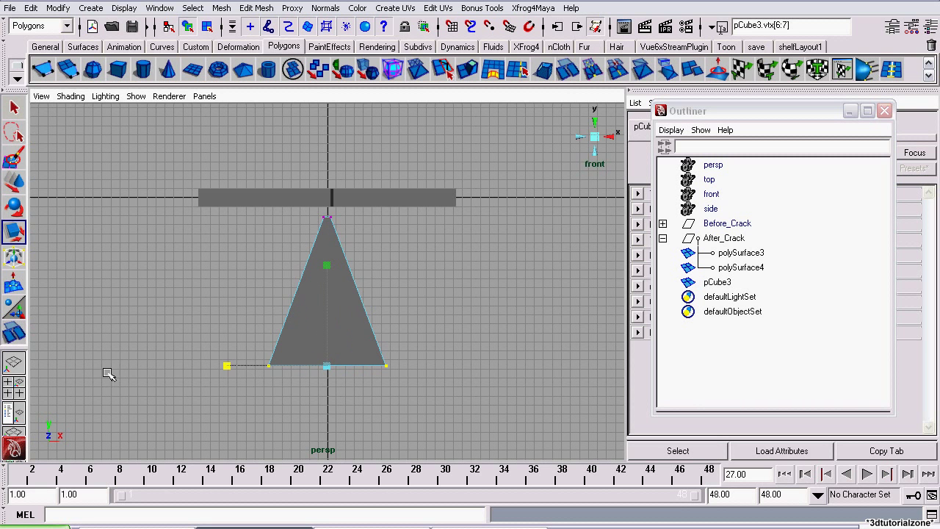
left_click_drag(226, 375, 125, 363)
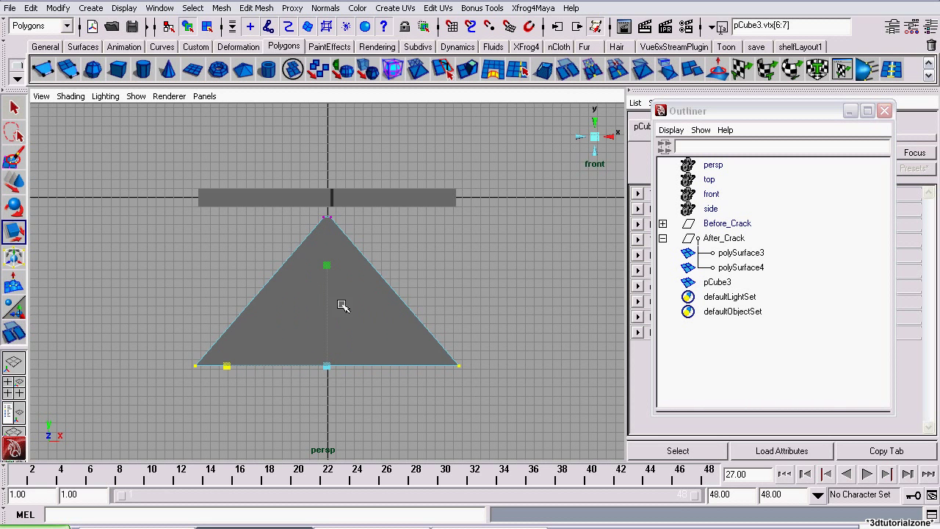
left_click(593, 136)
key("F8")
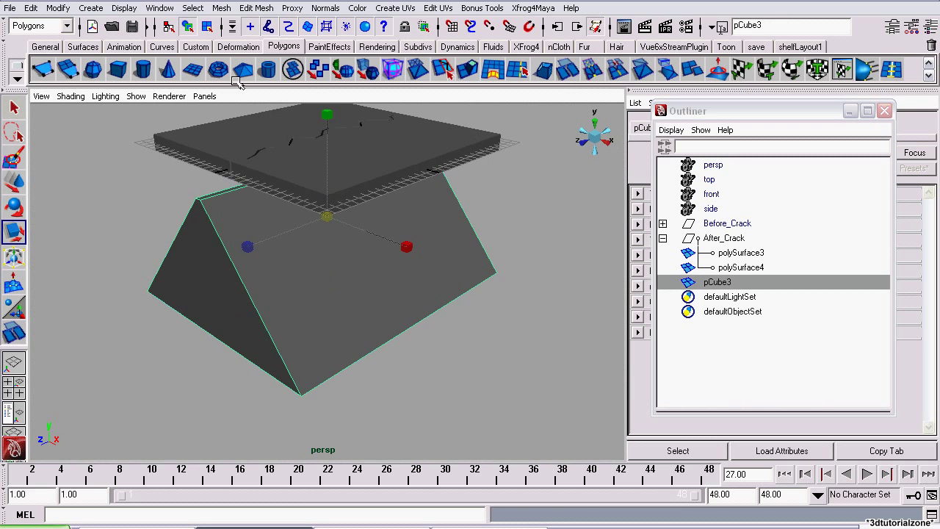
- Add a polygon ground plane scaled far beyond the slab and lower it to the base of the wedge
left_click(193, 71)
scroll(276, 257, "down", 5)
left_click_drag(328, 217, 498, 229)
left_click(14, 182)
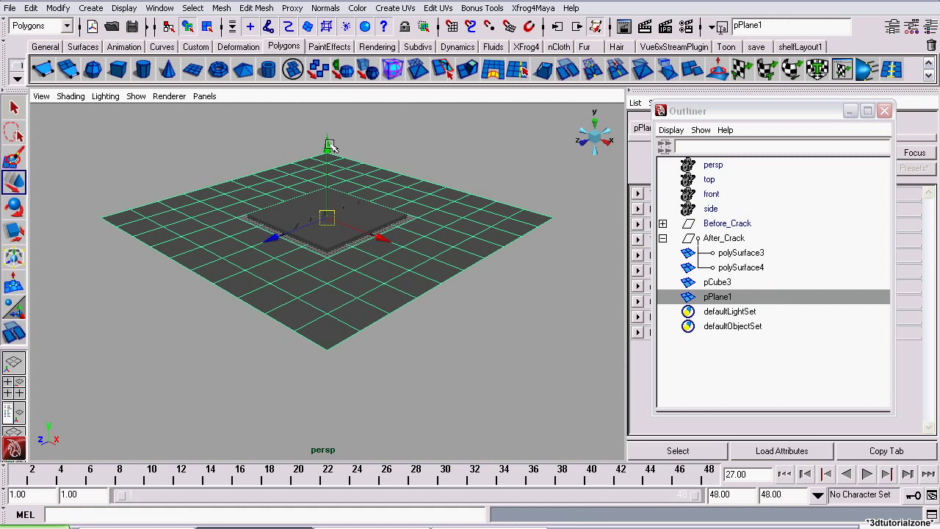
left_click_drag(330, 146, 260, 250)
middle_click_drag(276, 254, 271, 330, "alt")
scroll(273, 339, "up", 5)
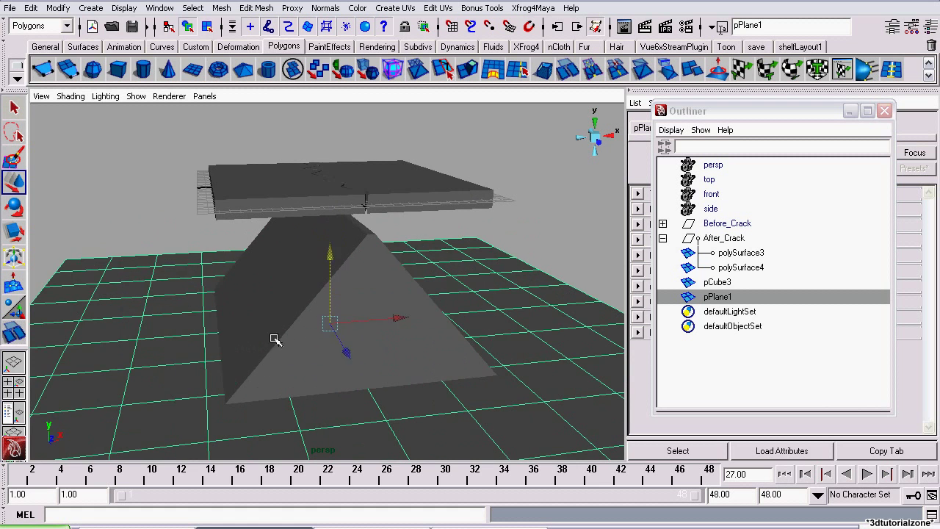
- Freeze the transformations of the wedge and ground plane together and delete their history
left_click(250, 295, "shift")
left_click(58, 8)
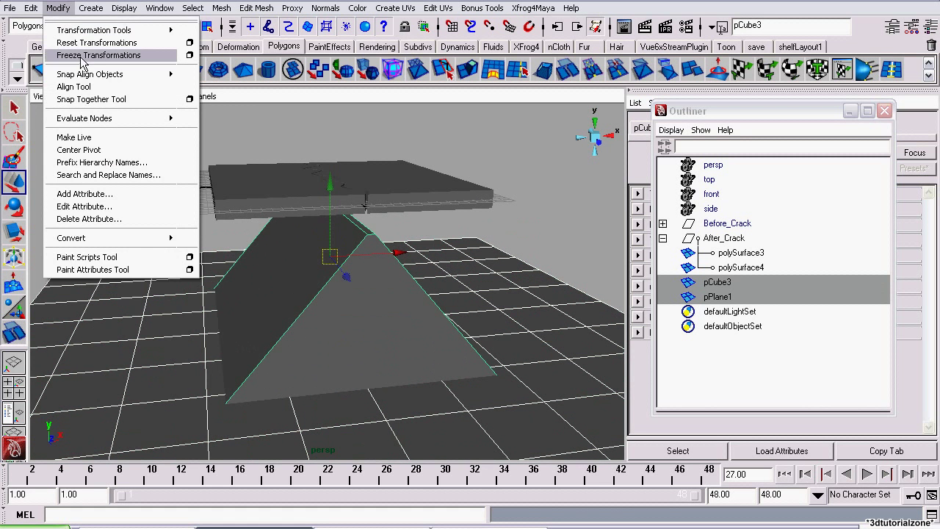
left_click(96, 56)
left_click(31, 8)
mouse_move(192, 167)
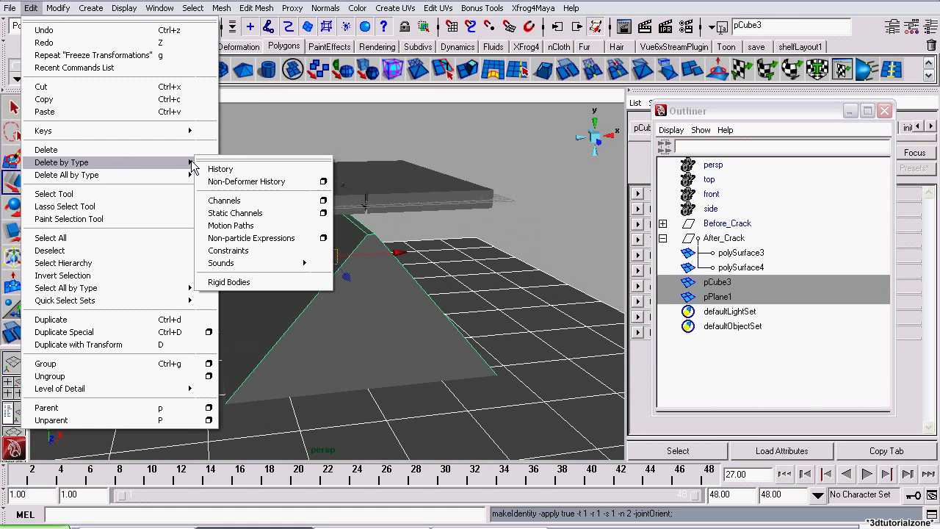
left_click(225, 172)
left_click_drag(517, 271, 421, 270, "alt")
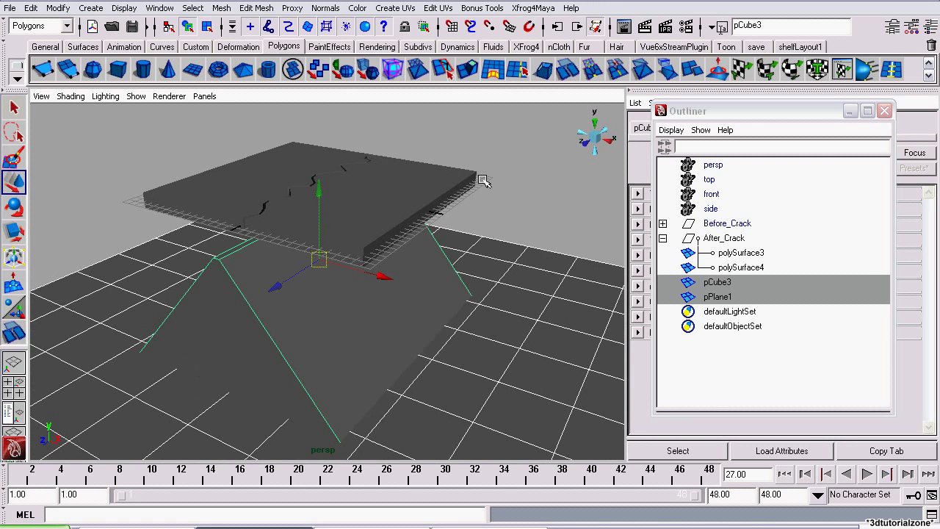
left_click_drag(484, 179, 561, 175, "alt")
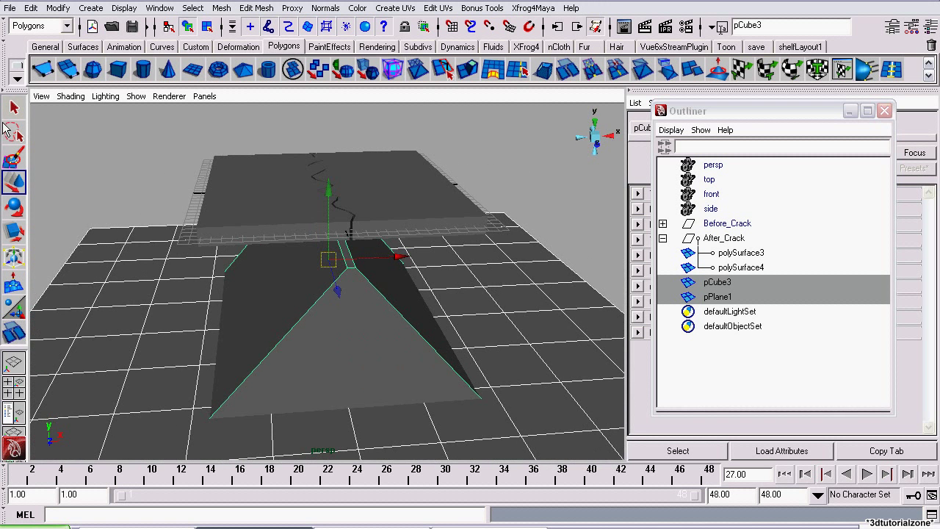
- Switch to the Dynamics menu set and make the wedge and ground plane passive rigid bodies
left_click(13, 110)
left_click_drag(204, 307, 248, 318, "alt")
left_click(57, 28)
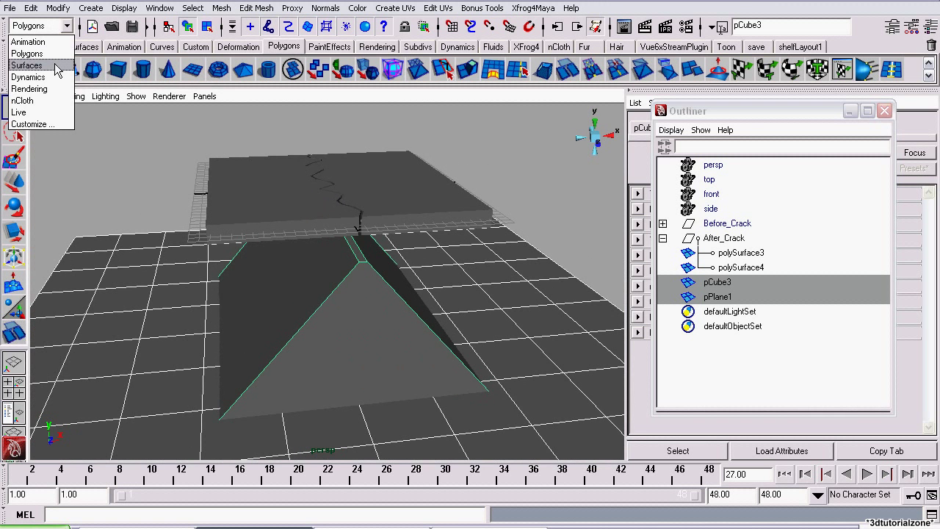
left_click(30, 72)
left_click_drag(218, 210, 311, 221, "alt")
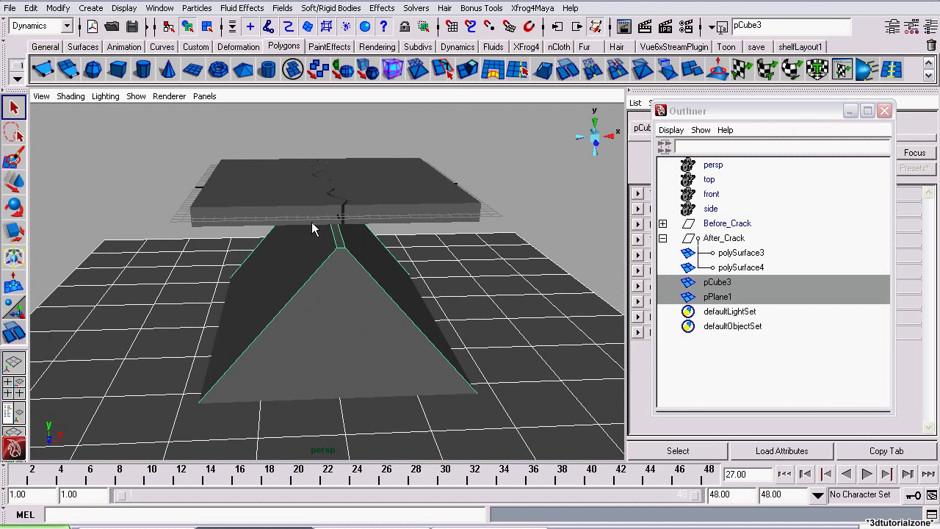
left_click(330, 8)
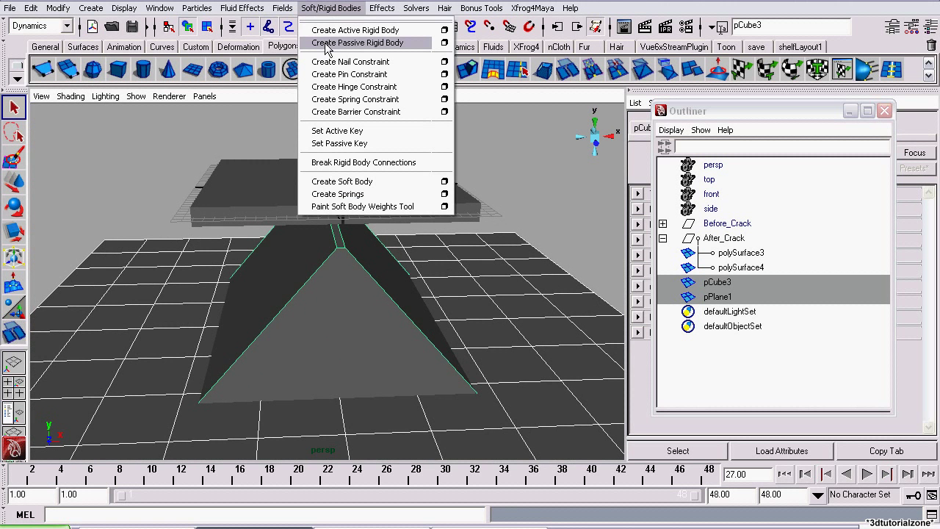
left_click(325, 43)
- Select both slab halves, polySurface4 and polySurface3, and make them active rigid bodies
left_click_drag(285, 195, 282, 294, "alt")
left_click(279, 243)
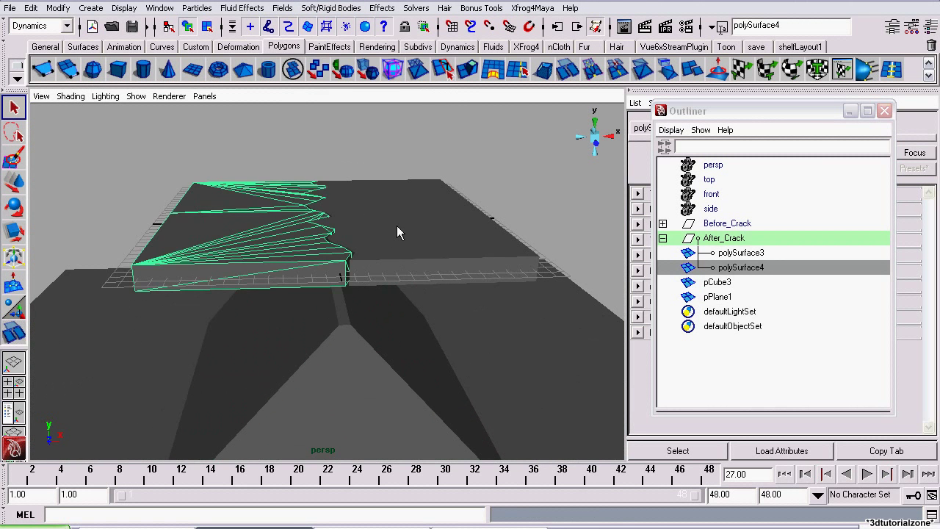
left_click(397, 229, "shift")
left_click_drag(469, 254, 419, 205, "alt")
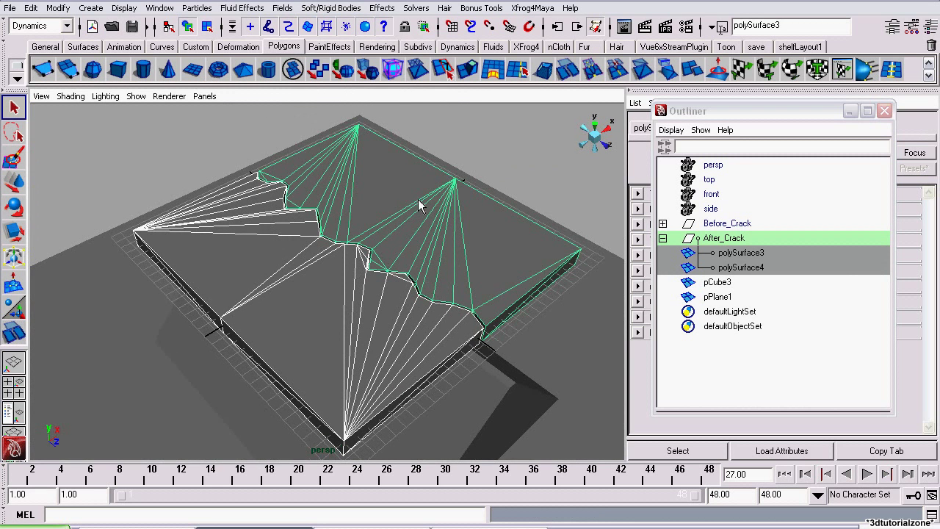
left_click(330, 8)
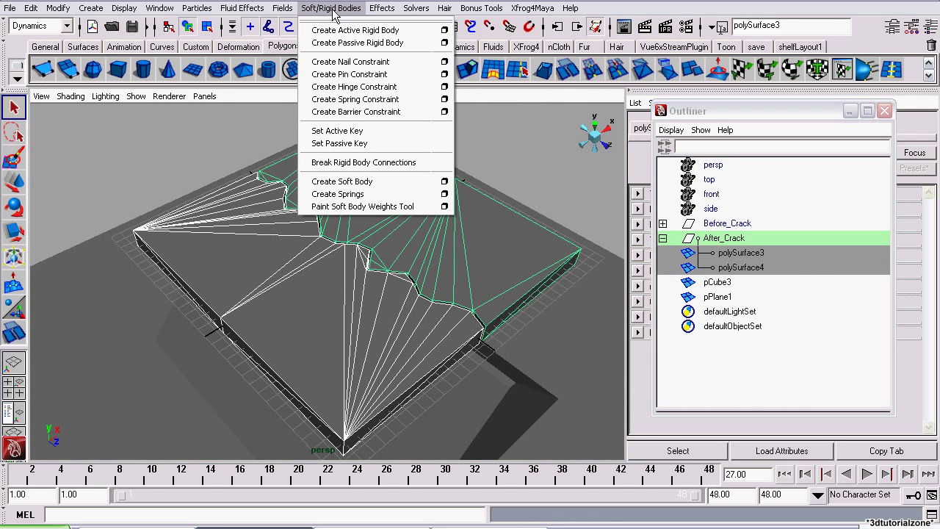
left_click(345, 31)
- Rewind to frame 1, play the simulation to check how the slab halves behave, and stop playback
scroll(414, 363, "down", 6)
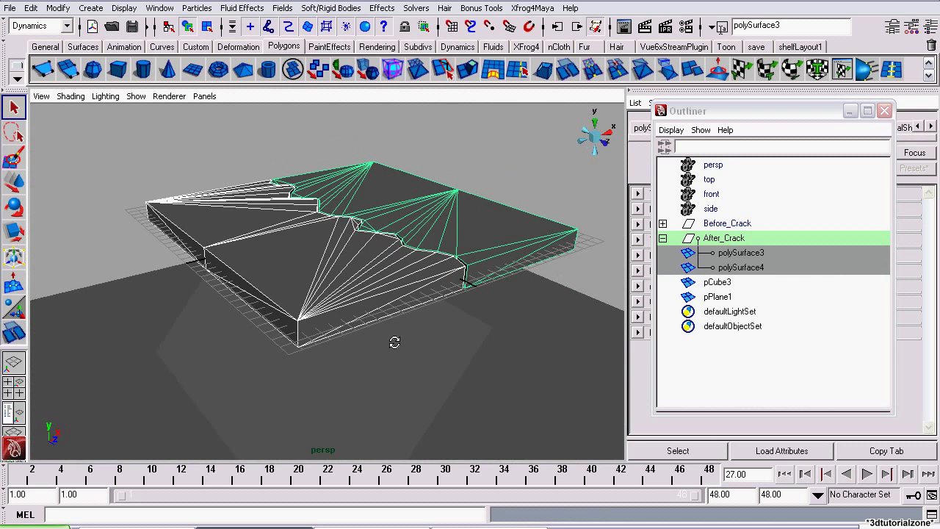
middle_click_drag(474, 411, 463, 393, "alt")
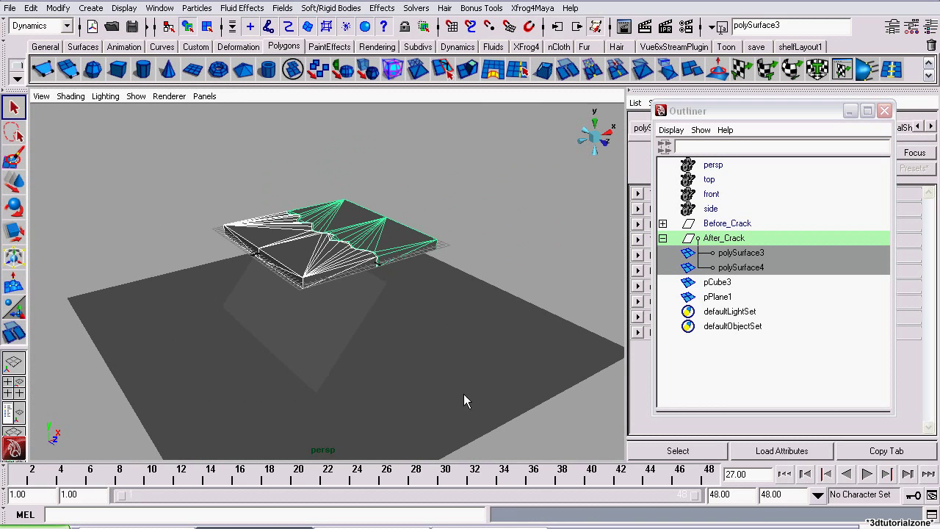
left_click(785, 475)
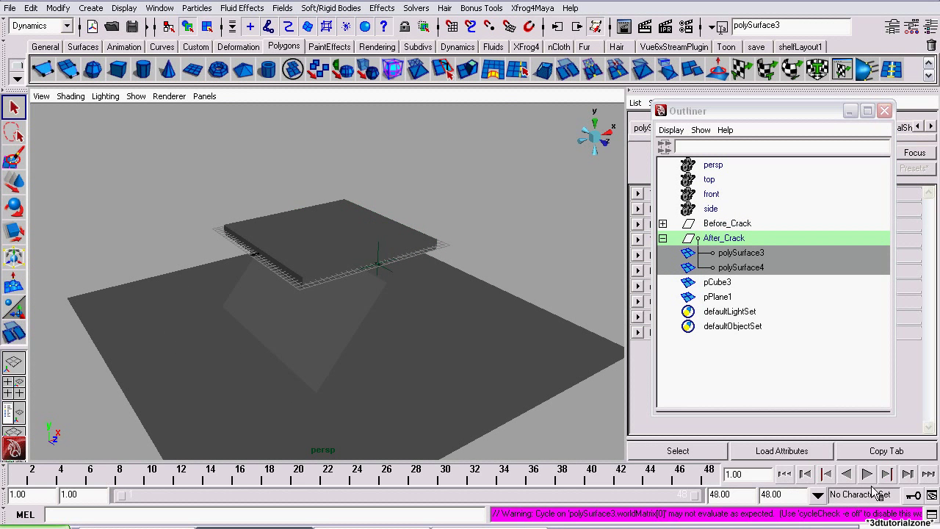
left_click(866, 474)
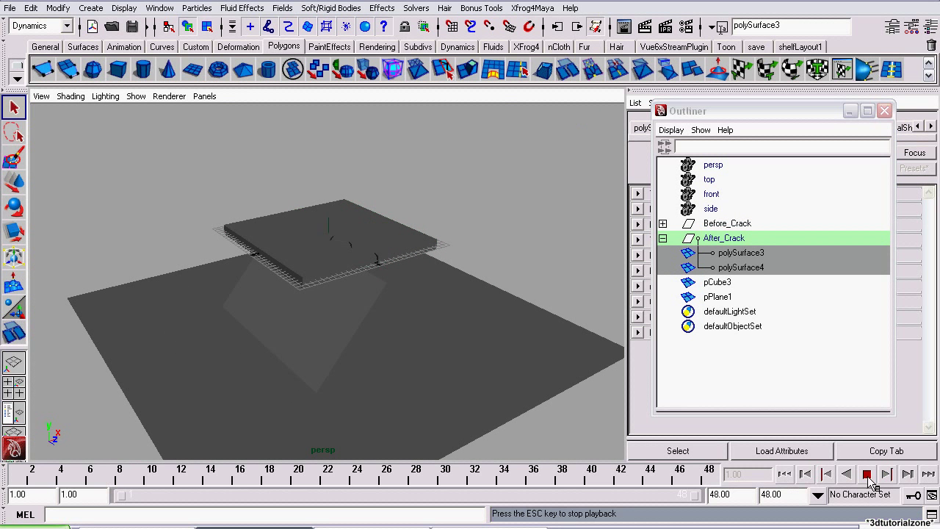
left_click(867, 475)
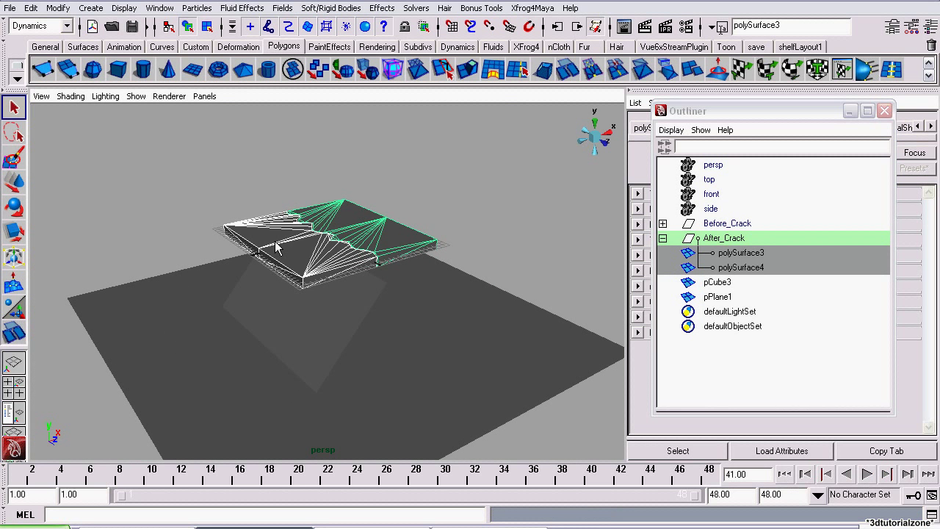
- Add a gravity field that acts on the two selected slab halves
middle_click_drag(323, 359, 336, 393, "alt")
scroll(261, 244, "up", 3)
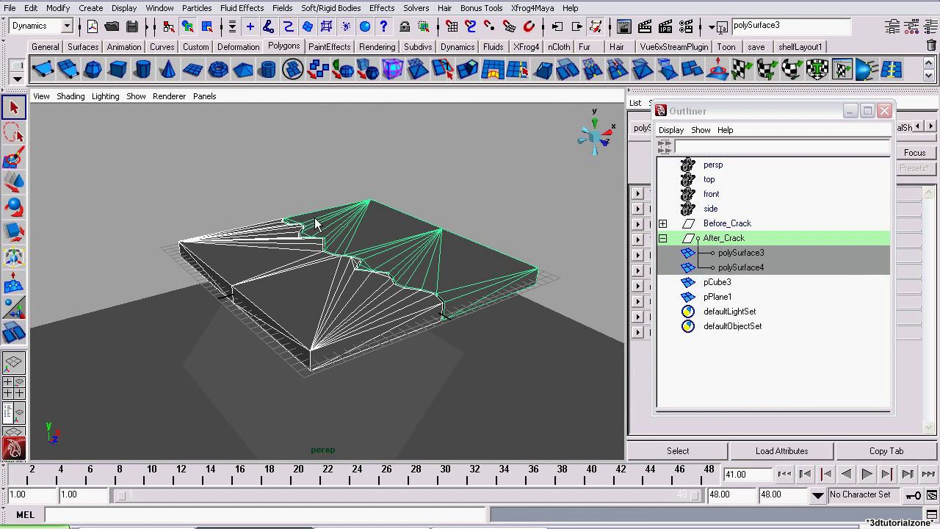
left_click(282, 8)
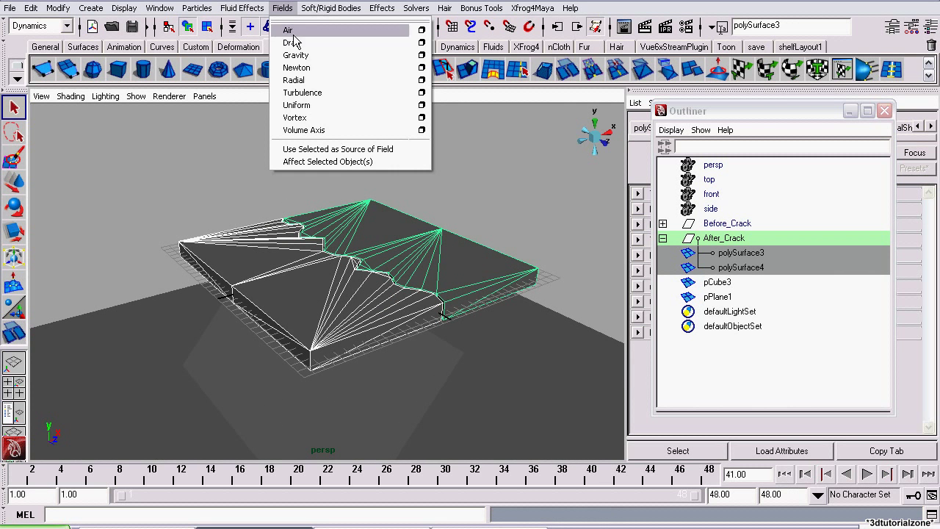
left_click(309, 58)
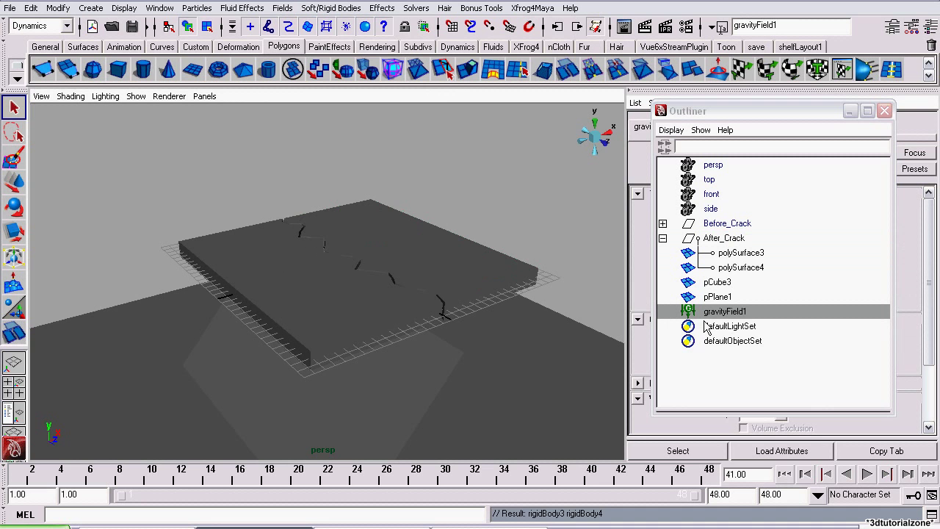
- Rewind to frame 1 and play the simulation to check how the slab halves fall over the wedge, stopping playback
left_click(785, 475)
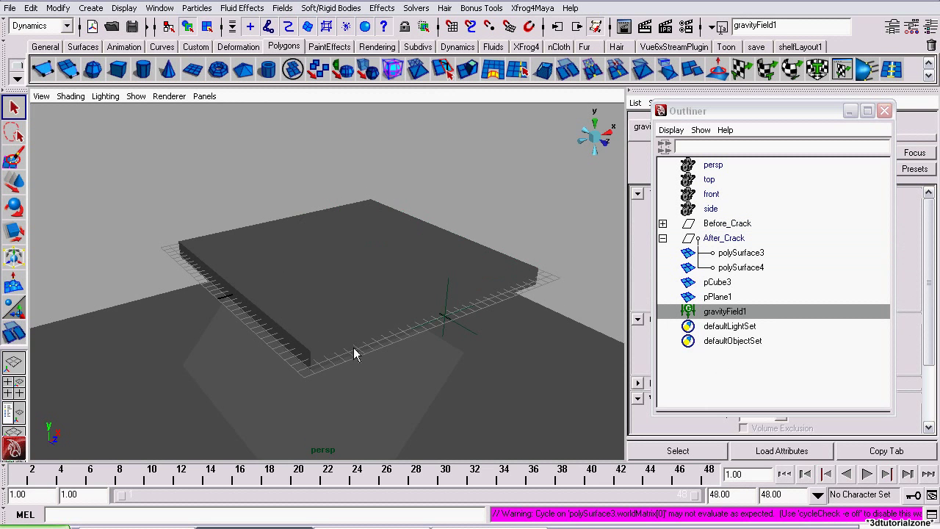
left_click_drag(354, 347, 367, 285, "alt")
right_click_drag(367, 286, 377, 310, "alt")
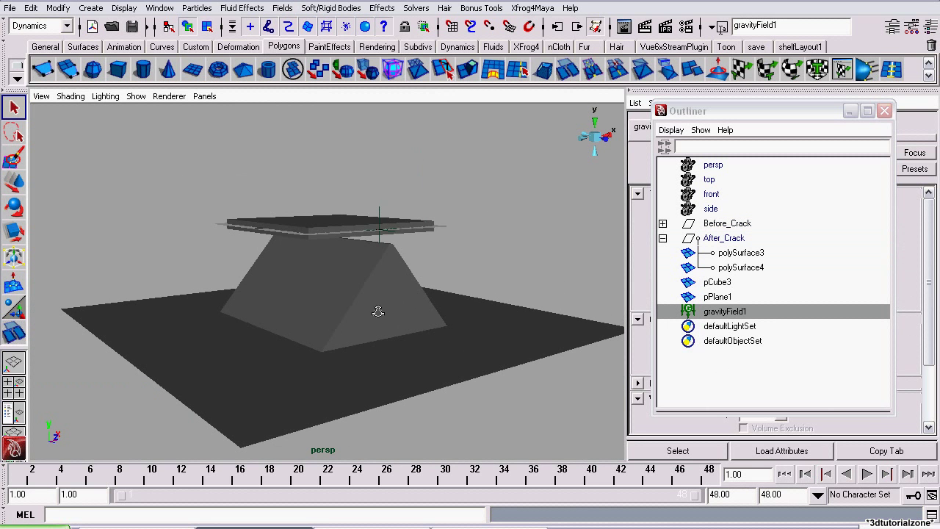
left_click(867, 474)
left_click(866, 476)
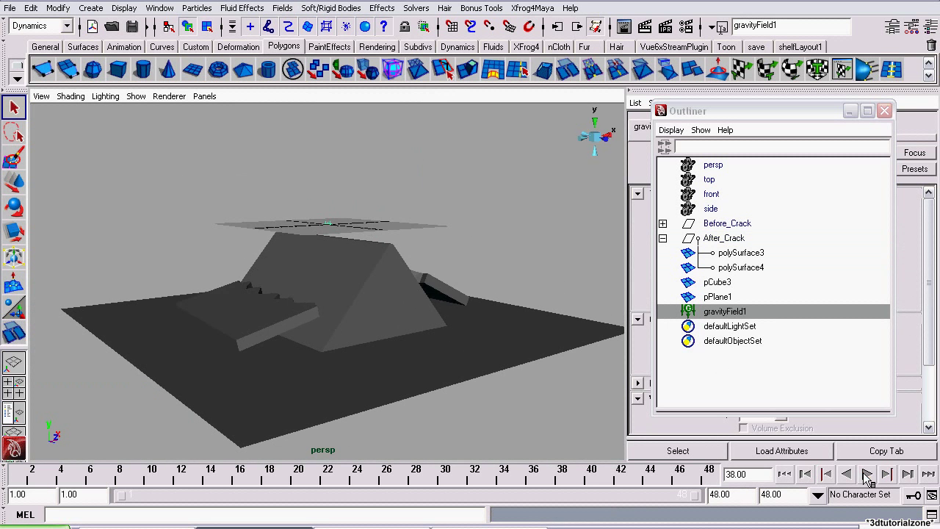
- Replay the simulation, stop it at frame 26, and examine the fallen slab halves from several angles
left_click_drag(346, 249, 345, 276, "alt")
key("alt+v")
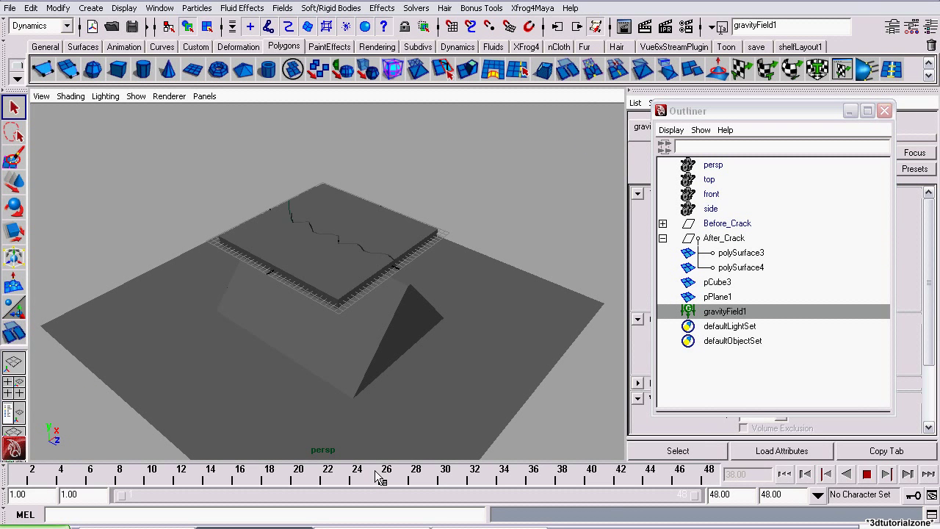
left_click(380, 477)
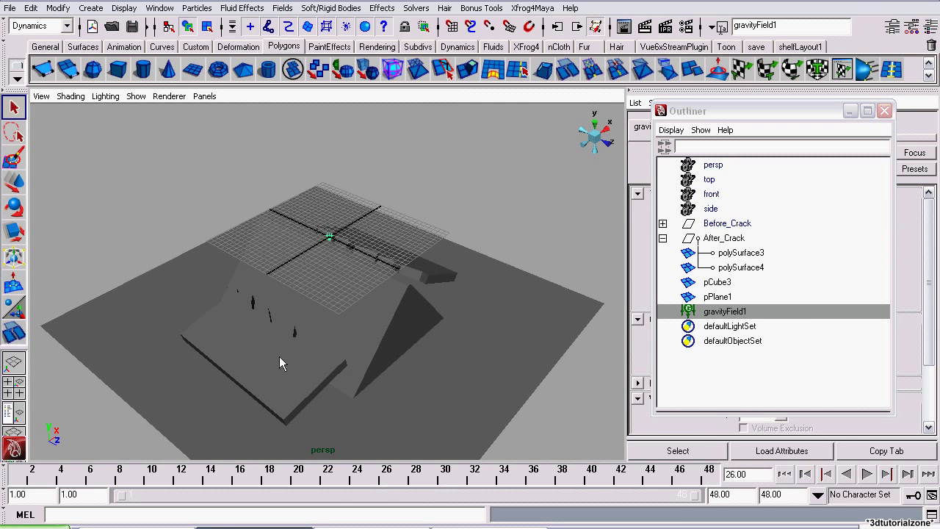
left_click_drag(279, 356, 220, 308, "alt")
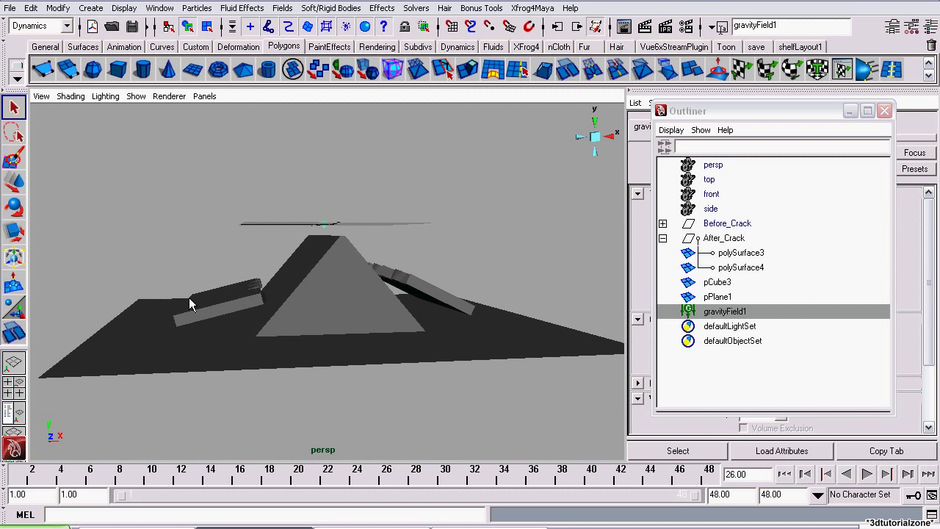
left_click_drag(286, 315, 189, 293, "alt")
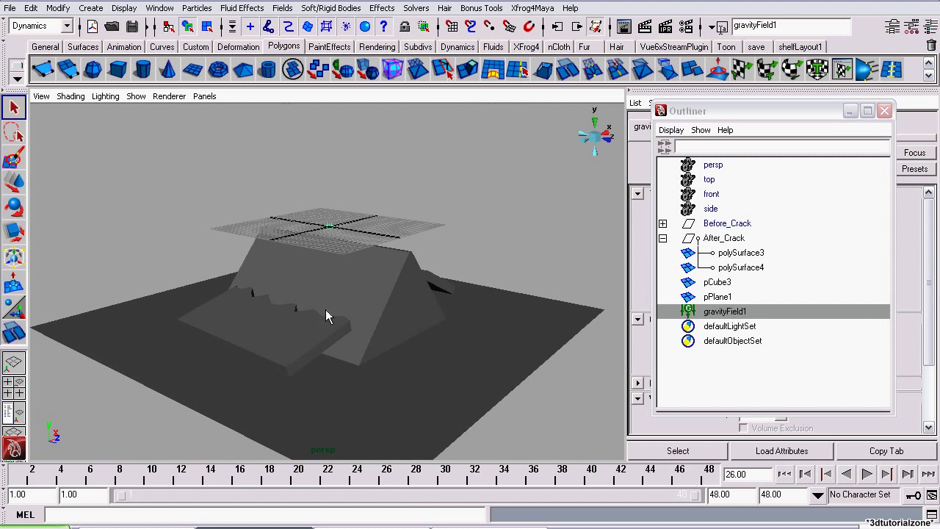
middle_click_drag(347, 388, 378, 442, "alt")
left_click_drag(379, 305, 352, 294, "alt")
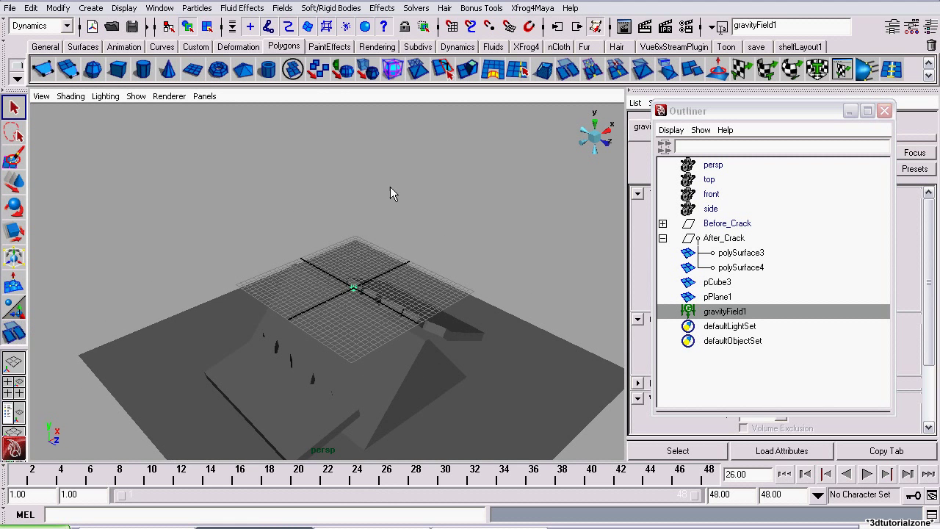
left_click_drag(390, 187, 362, 167, "alt")
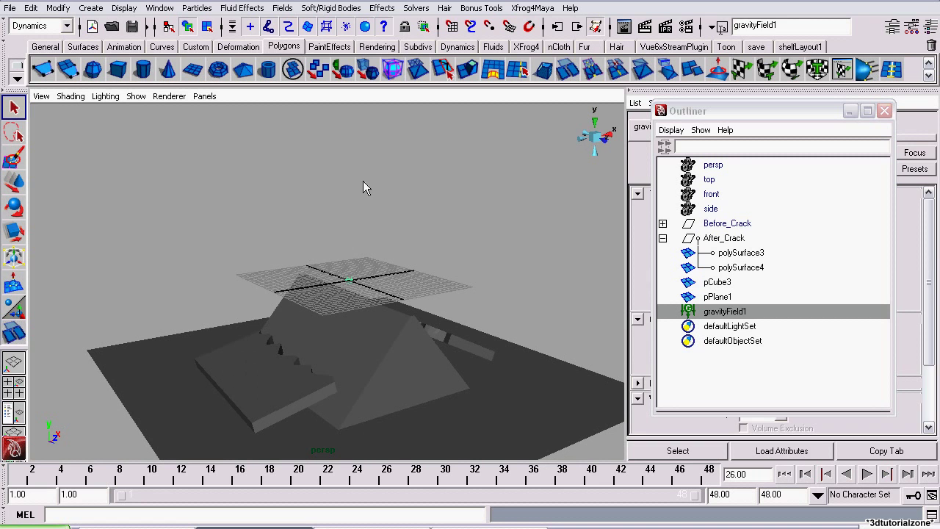
- Clear the selection, open the rigid body solver attributes, and close the Outliner covering them
left_click(375, 164)
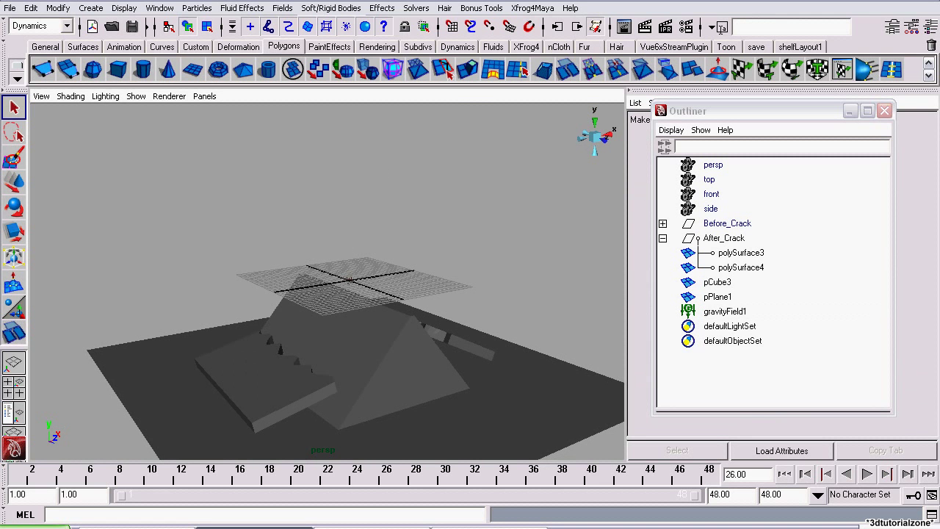
left_click(334, 9)
mouse_move(417, 9)
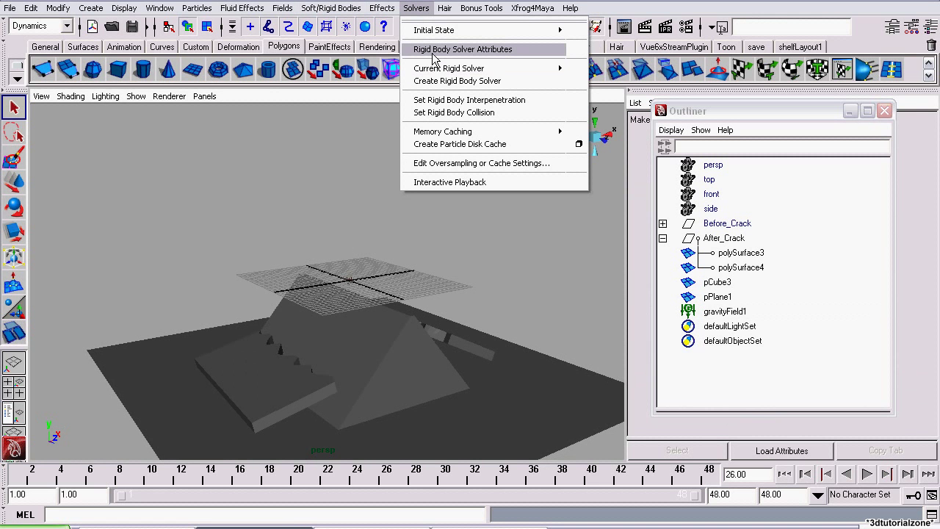
left_click(502, 50)
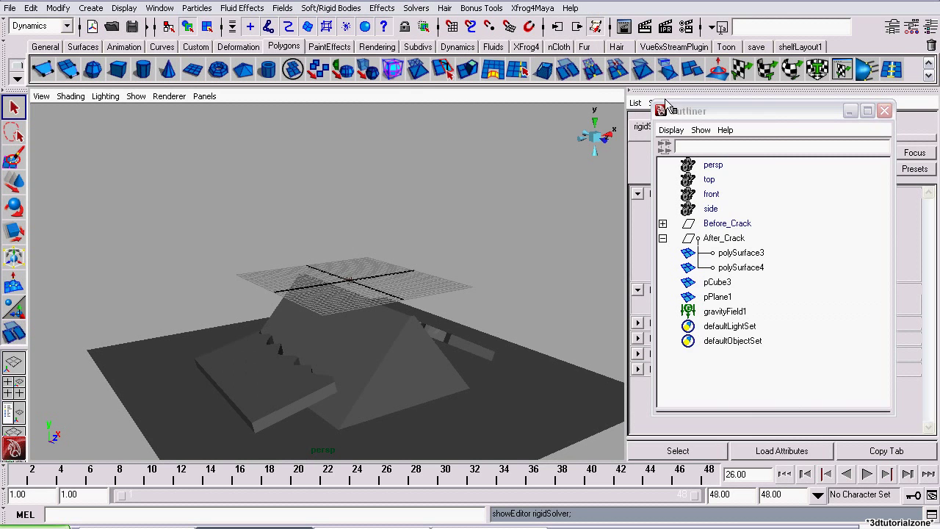
left_click_drag(772, 119, 393, 130)
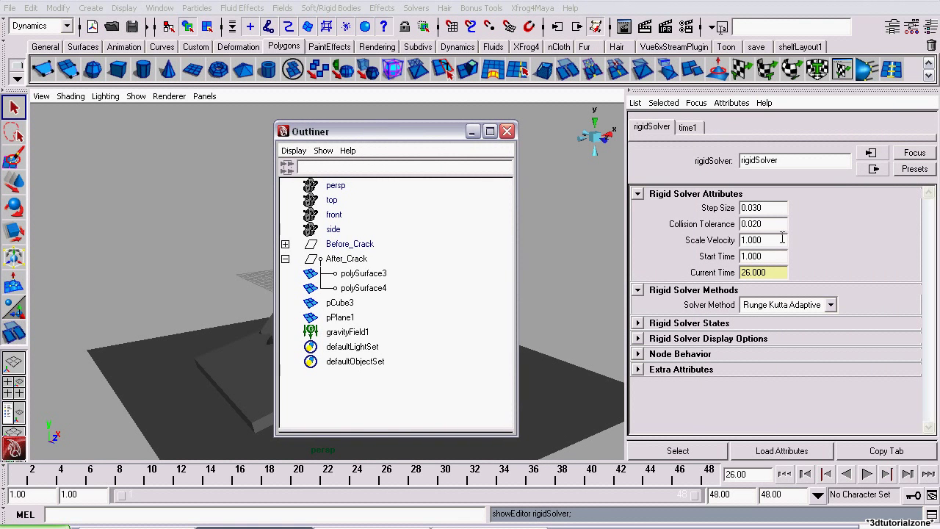
left_click(506, 132)
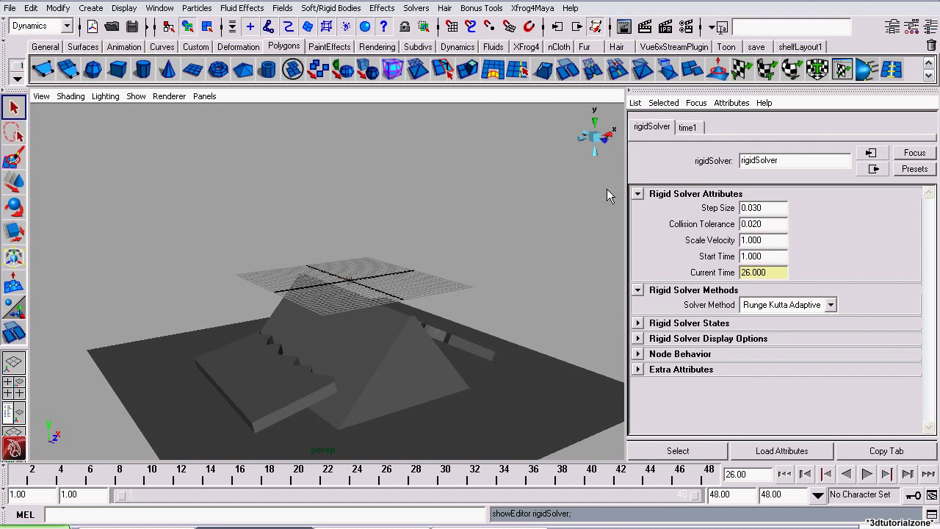
- Set the rigid solver's start time to 26
double_click(783, 257)
left_click_drag(495, 238, 491, 259, "alt")
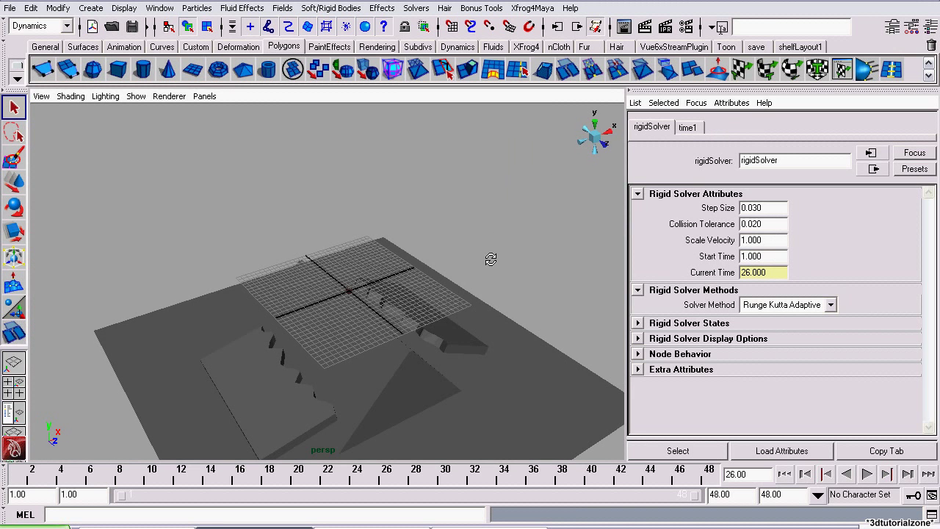
double_click(781, 256)
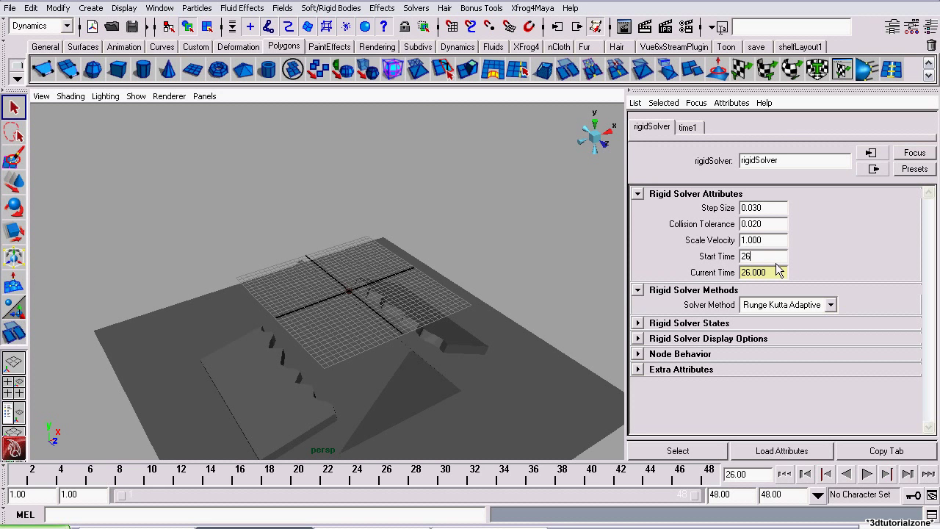
type("26")
key("Return")
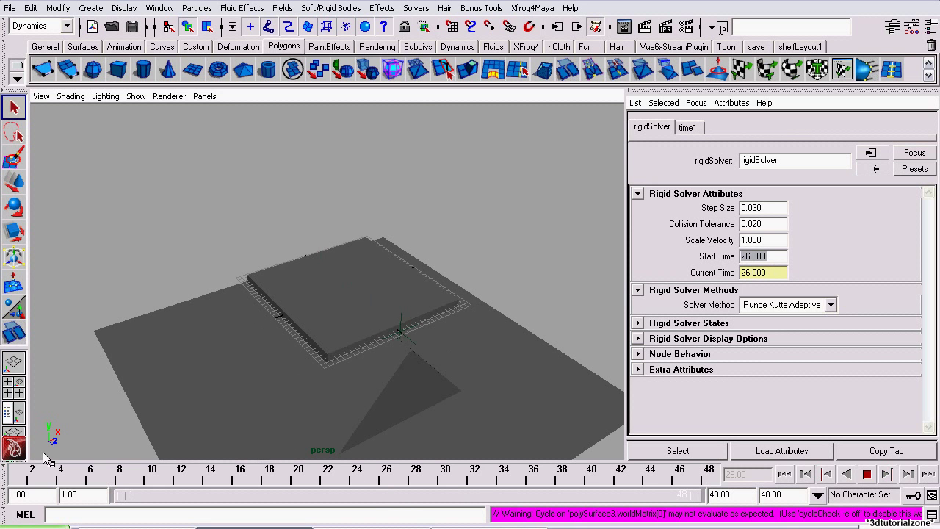
- Replay the simulation from frame 1 to check the delayed start, stop playback, and examine the slab from above
key("alt+shift+v")
left_click_drag(484, 352, 496, 289, "alt")
left_click(867, 474)
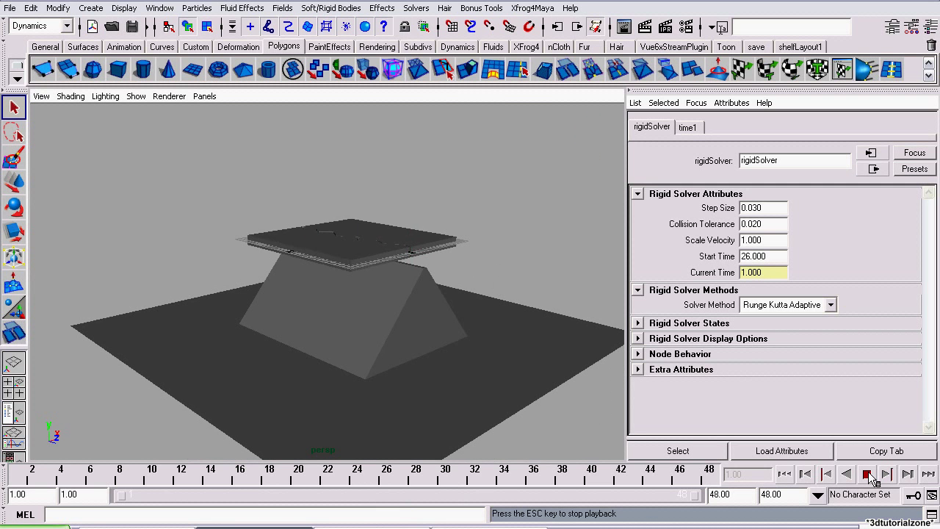
left_click(867, 474)
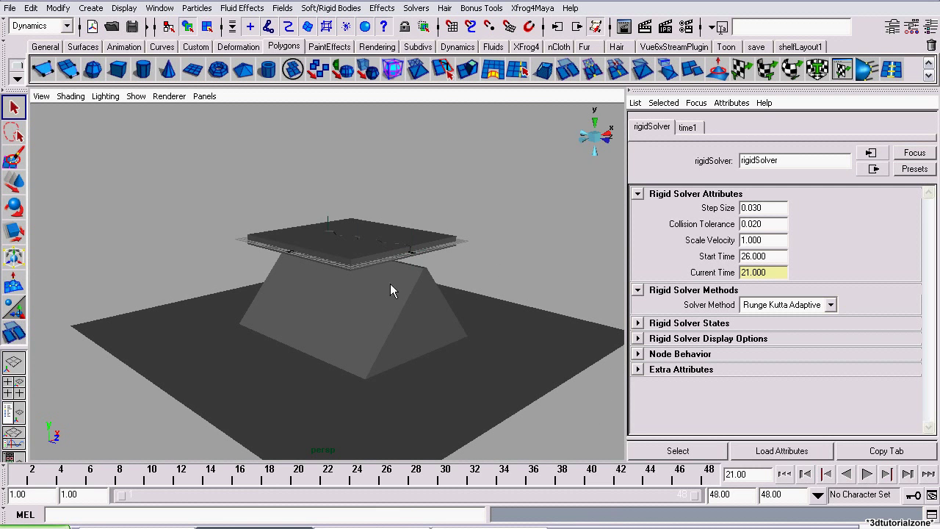
left_click_drag(390, 289, 267, 226, "alt")
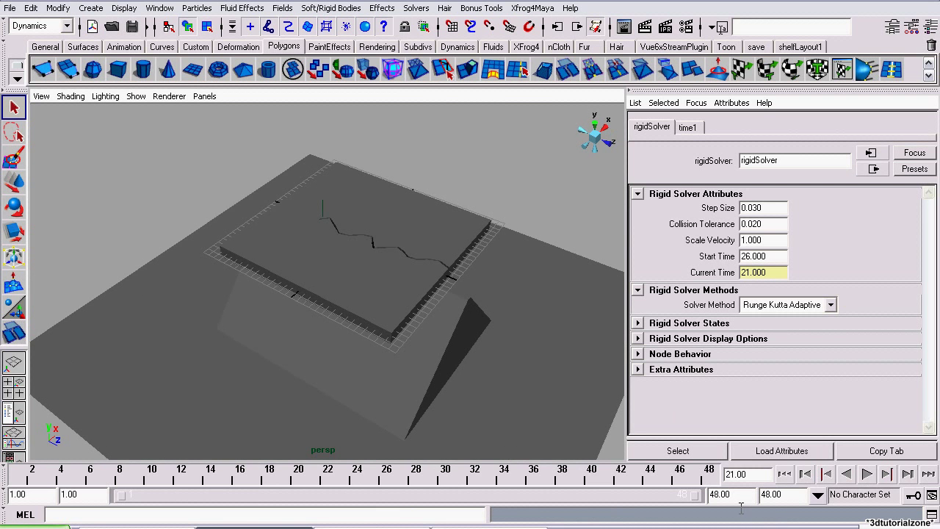
- Set the end of the playback range to frame 100
type("1")
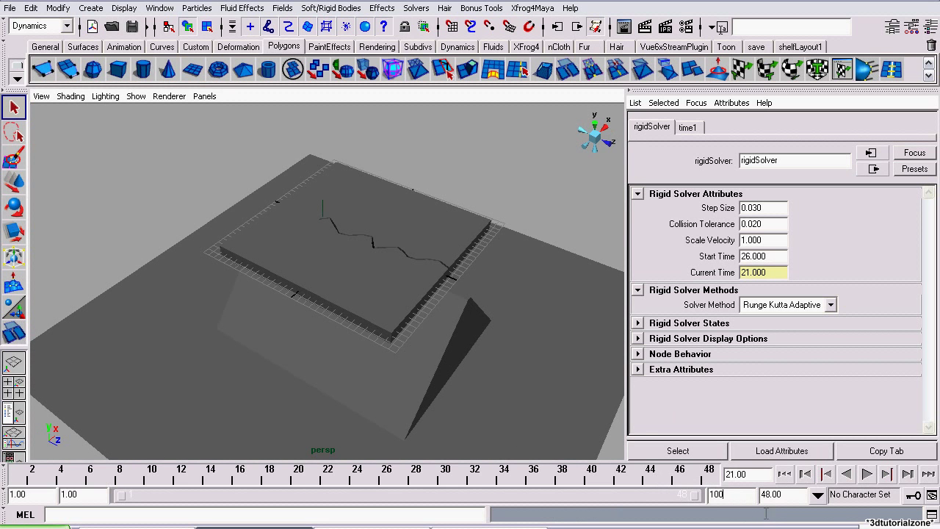
type("00")
key("Return")
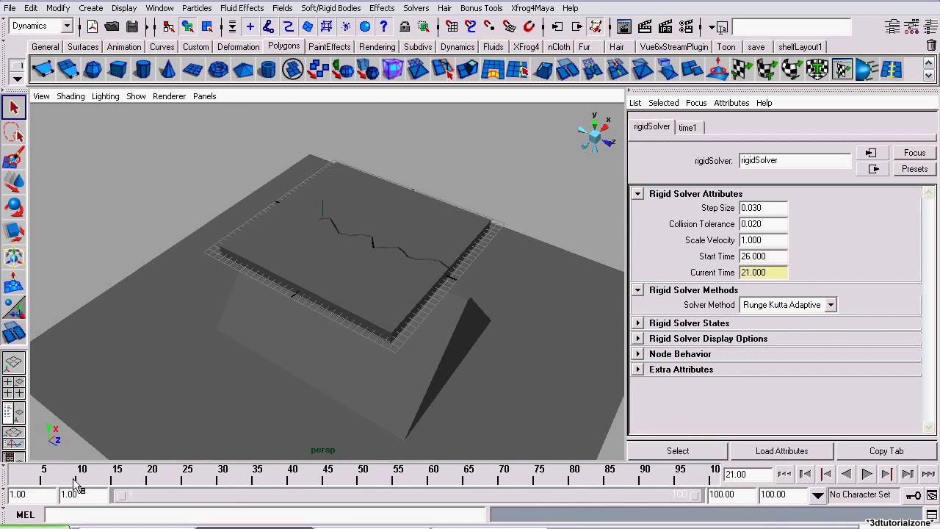
- Hide the viewport grid and replay the simulation from frame 1 until both slab halves have slid off the wedge
left_click_drag(75, 477, 5, 473)
left_click_drag(267, 411, 247, 364, "alt")
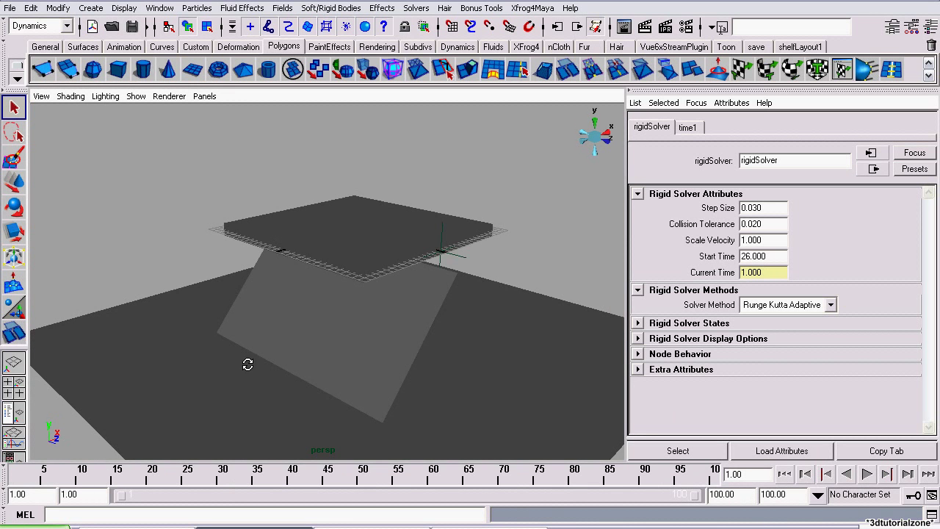
left_click(124, 7)
left_click(129, 27)
middle_click_drag(400, 265, 409, 240, "alt")
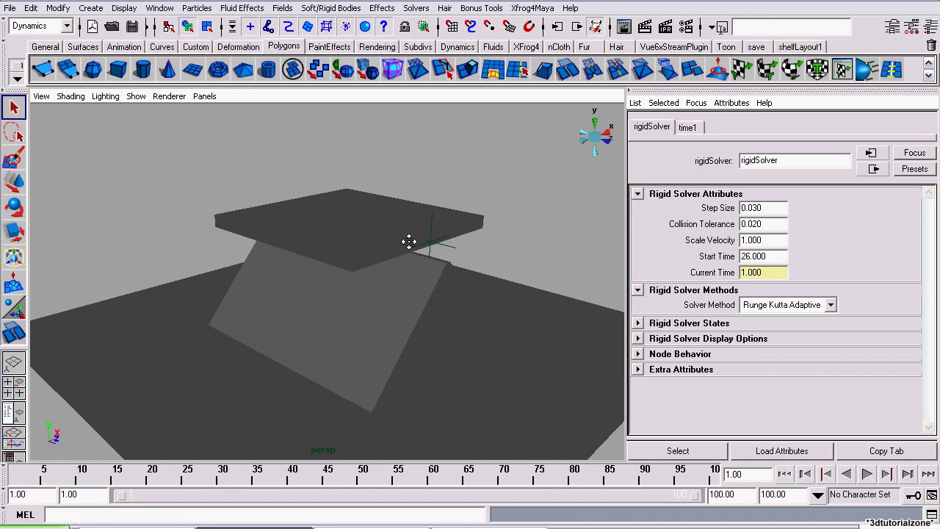
left_click(867, 474)
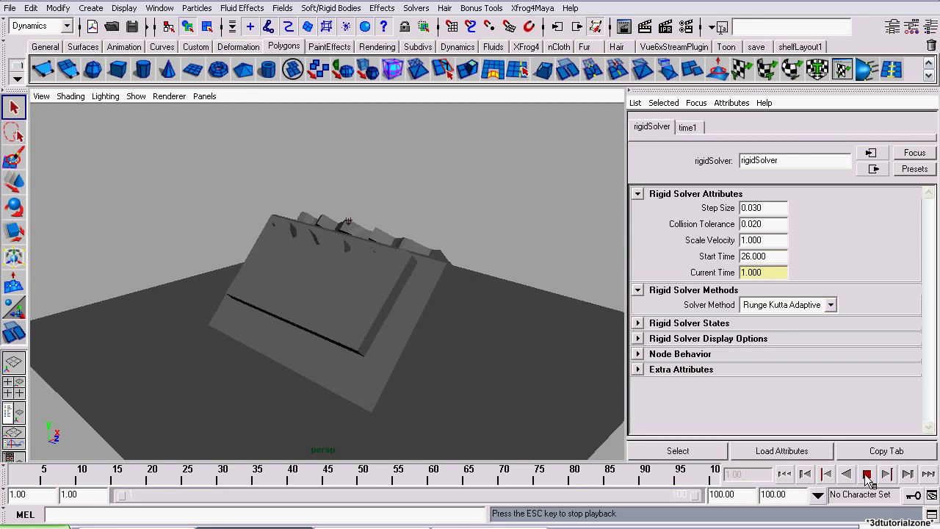
left_click(866, 474)
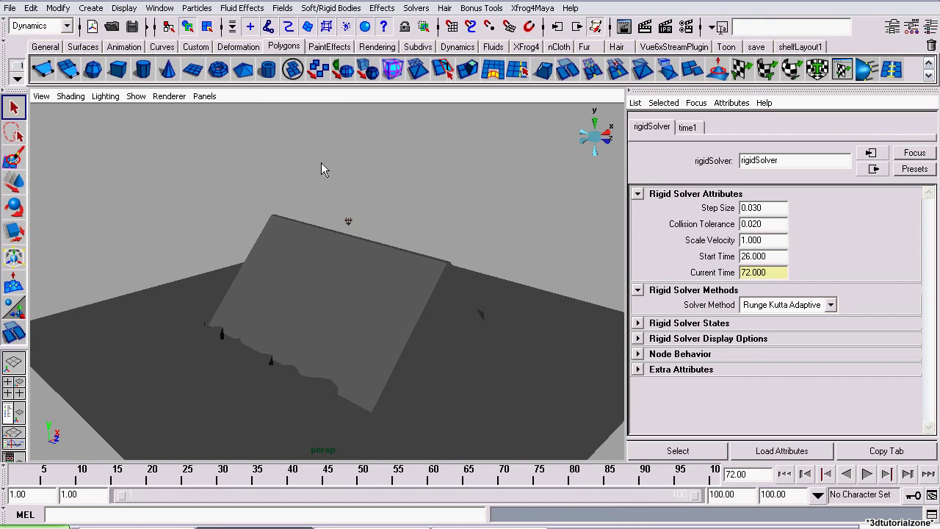
- Start viewing an image sequence and search the images folder for the rendered crack frames
left_click(8, 9)
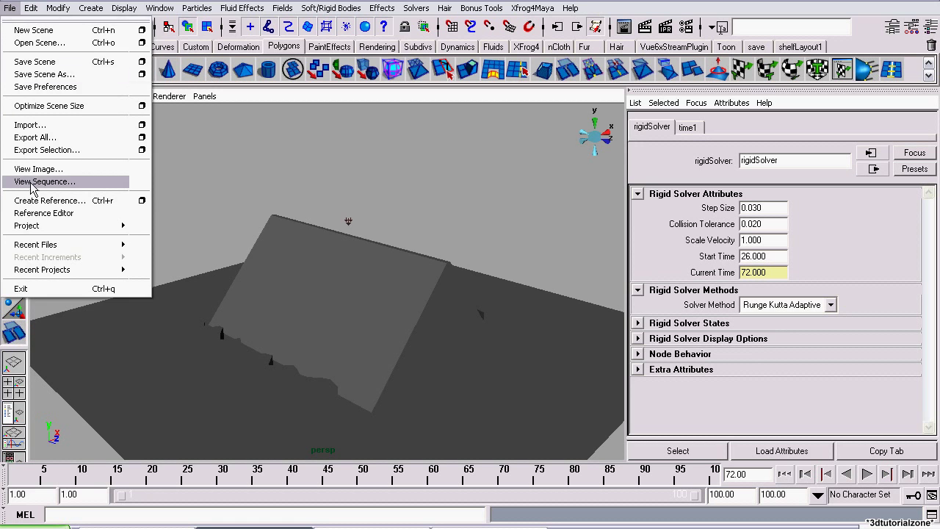
left_click(33, 182)
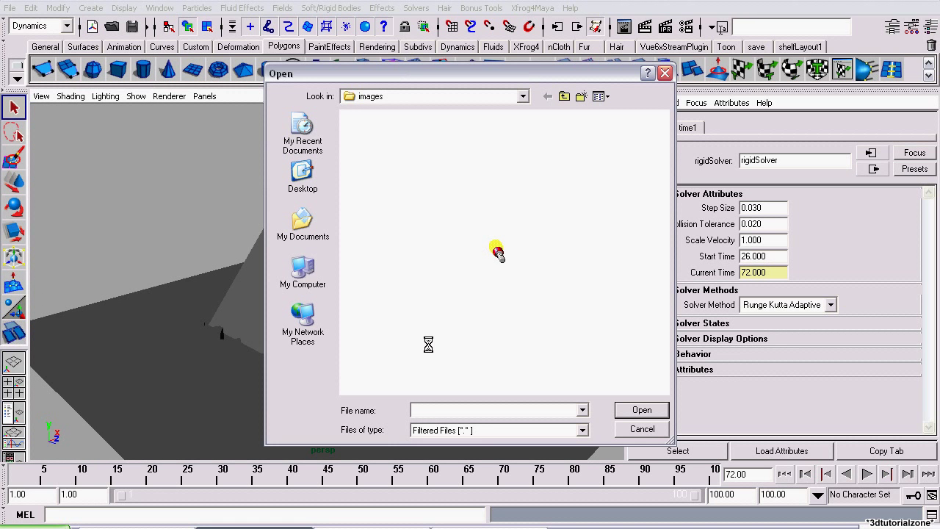
left_click_drag(362, 389, 419, 386)
left_click(434, 341)
left_click(451, 334)
scroll(452, 330, "down", 2)
key("v")
scroll(457, 331, "up", 6)
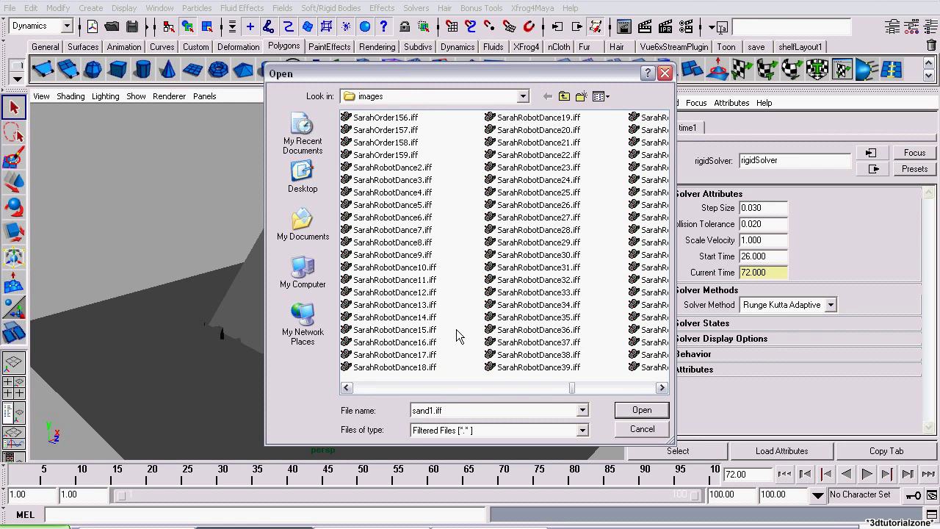
key("c")
scroll(457, 333, "down", 10)
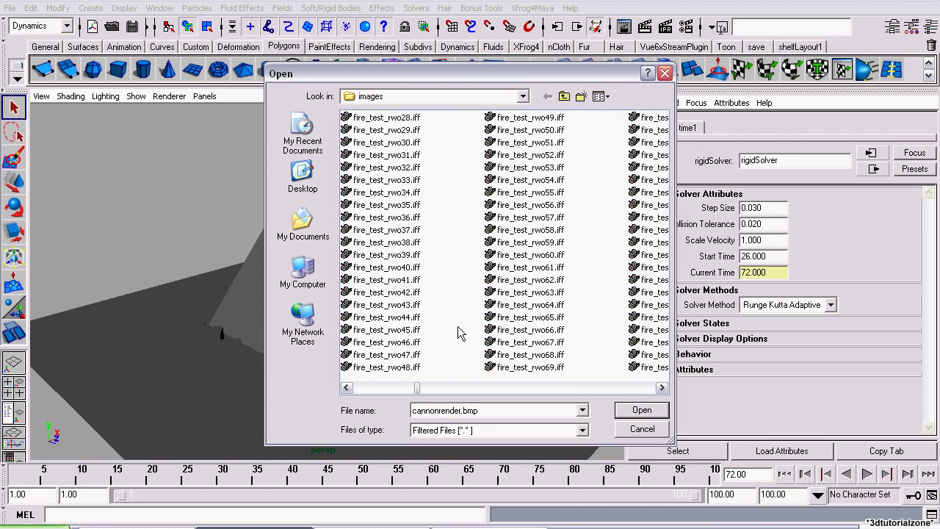
key("c")
key("c")
key("c")
key("c")
key("c")
key("c")
key("c")
key("c")
key("c")
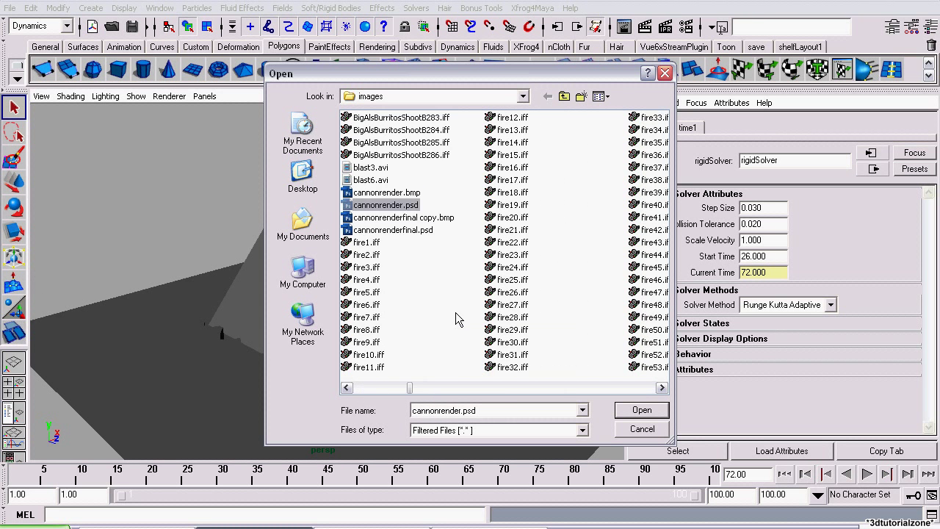
key("Down")
- Open the rendered crack sequence starting with Crack1.iff from the layer1 folder
scroll(452, 316, "up", 8)
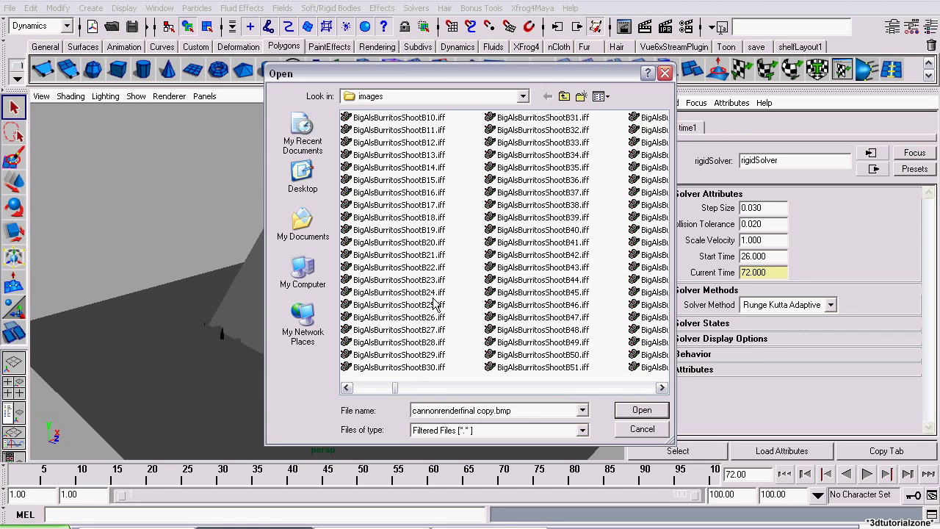
double_click(364, 132)
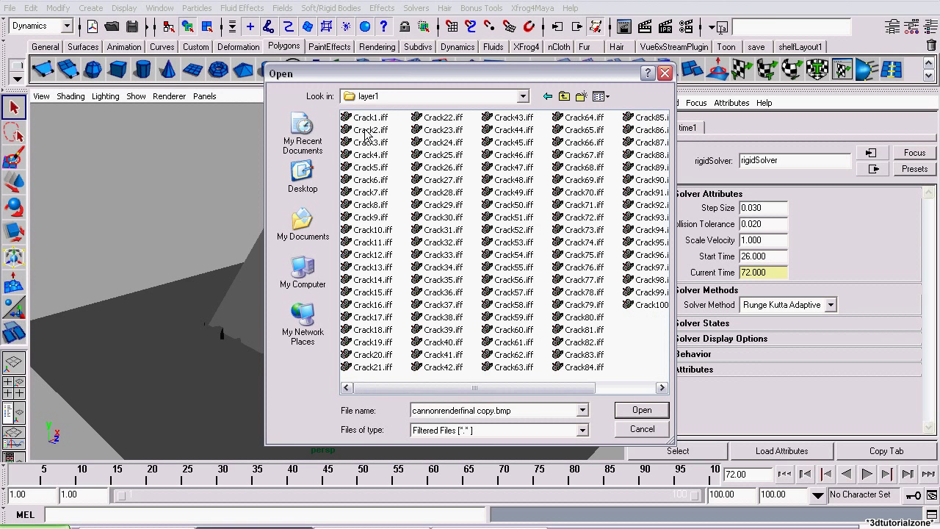
double_click(360, 118)
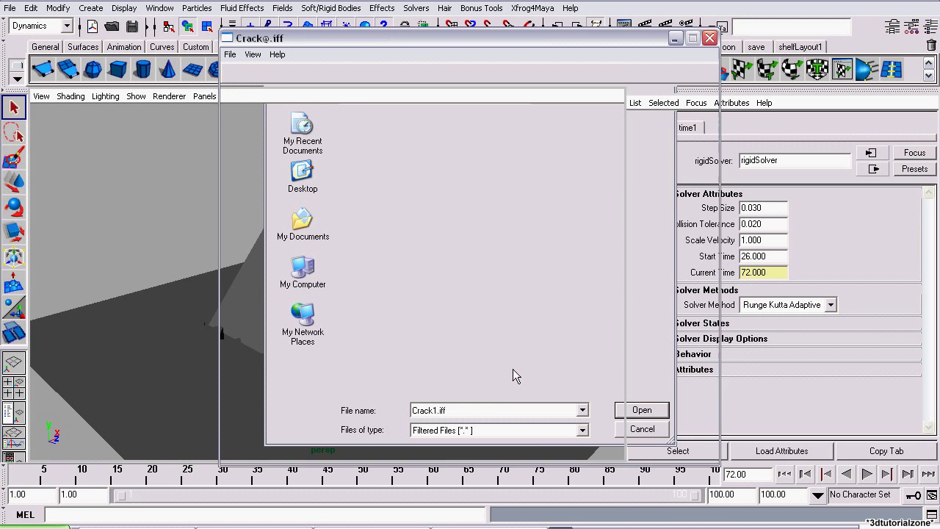